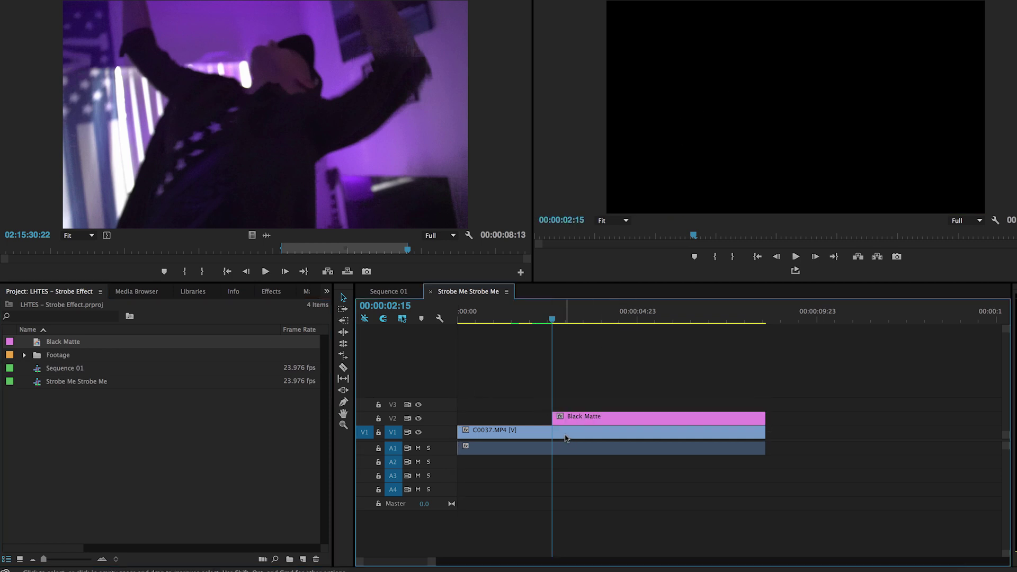
Step: Toggle the Black Matte clip on V2 off and on to compare it with the footage beneath
left_click(571, 418)
key("shift+super+e")
key("shift+super+e")
key("shift+super+e")
key("shift+super+e")
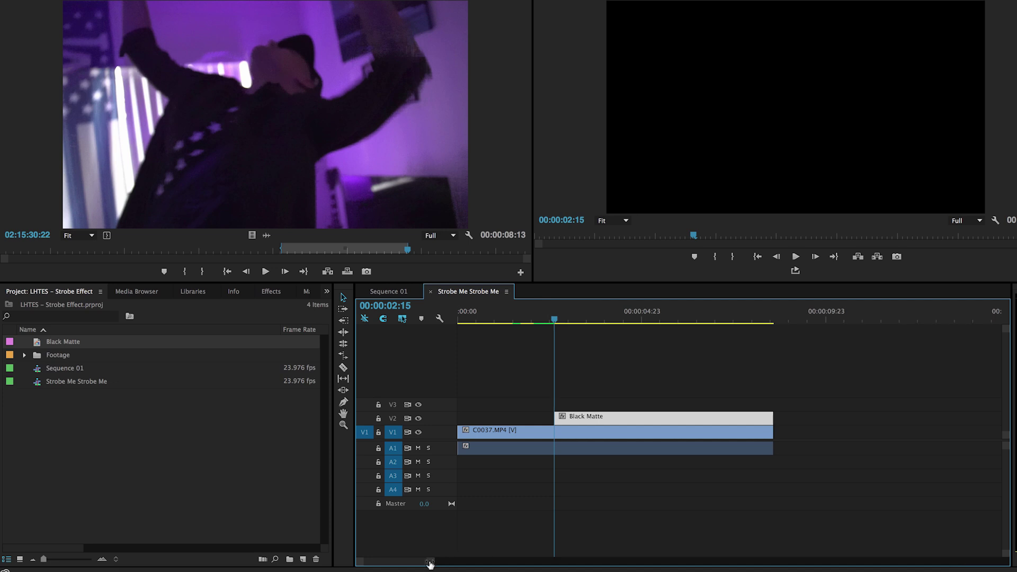
Step: Cut the Black Matte clip on V2 with the Razor at every frame from its start, making ten one-frame pieces
left_click_drag(433, 564, 410, 564)
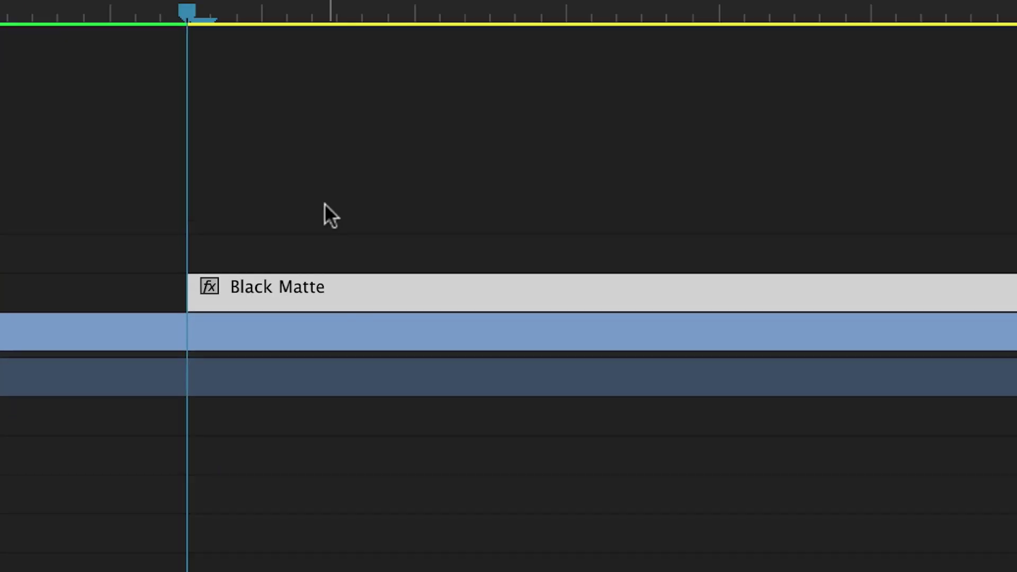
key("Right")
key("c")
left_click(215, 291)
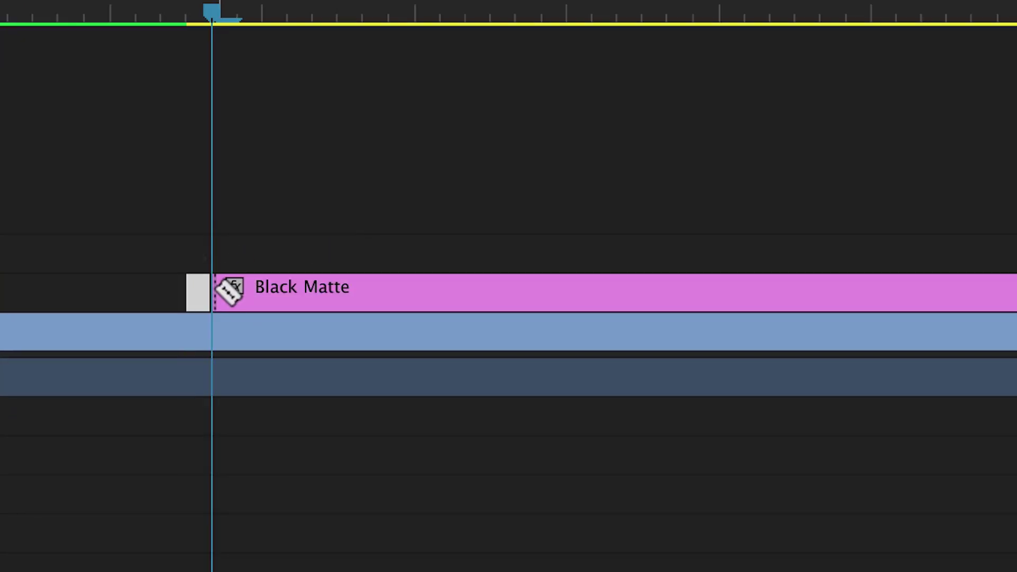
key("Right")
left_click(246, 289)
key("Right")
left_click(281, 290)
key("Right")
left_click(291, 289)
key("Right")
left_click(325, 289)
key("Right")
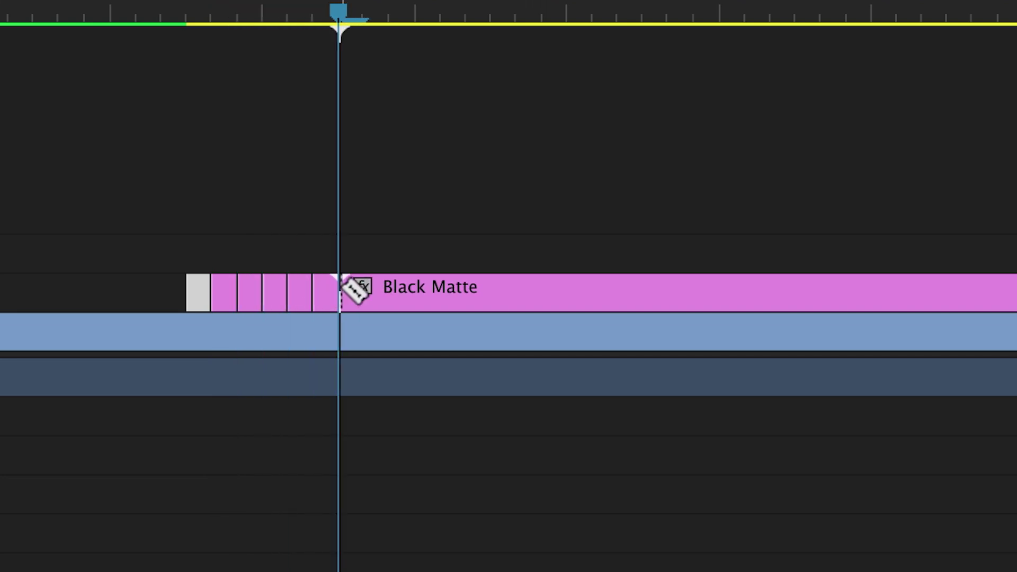
key("Right")
left_click(364, 291)
key("Right")
left_click(389, 290)
key("Right")
left_click(416, 290)
key("Right")
left_click(443, 290)
key("Right")
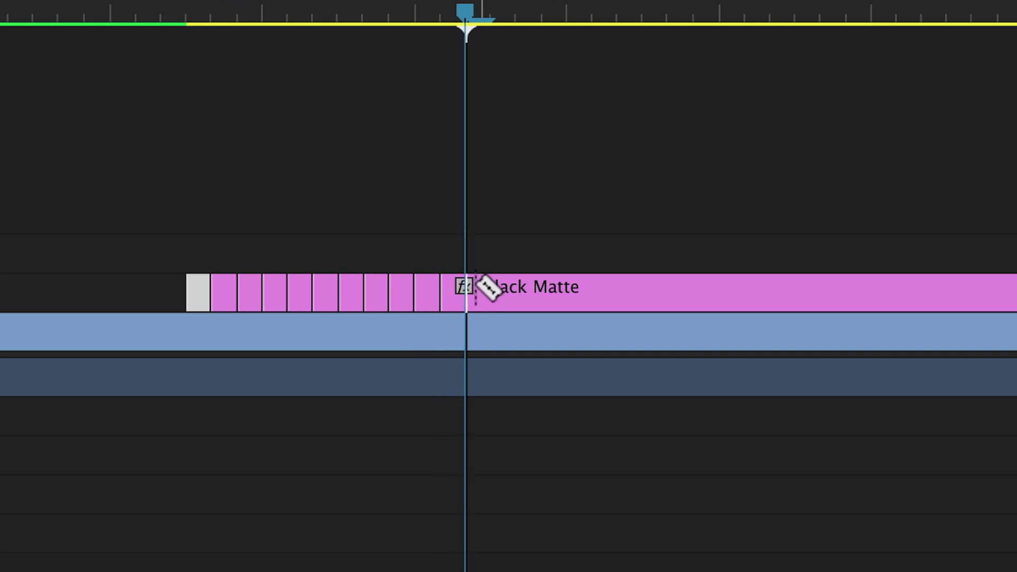
Step: Delete the long remainder of the Black Matte clip and every second one-frame piece
key("Left")
key("Left")
key("Right")
key("Right")
key("Left")
key("v")
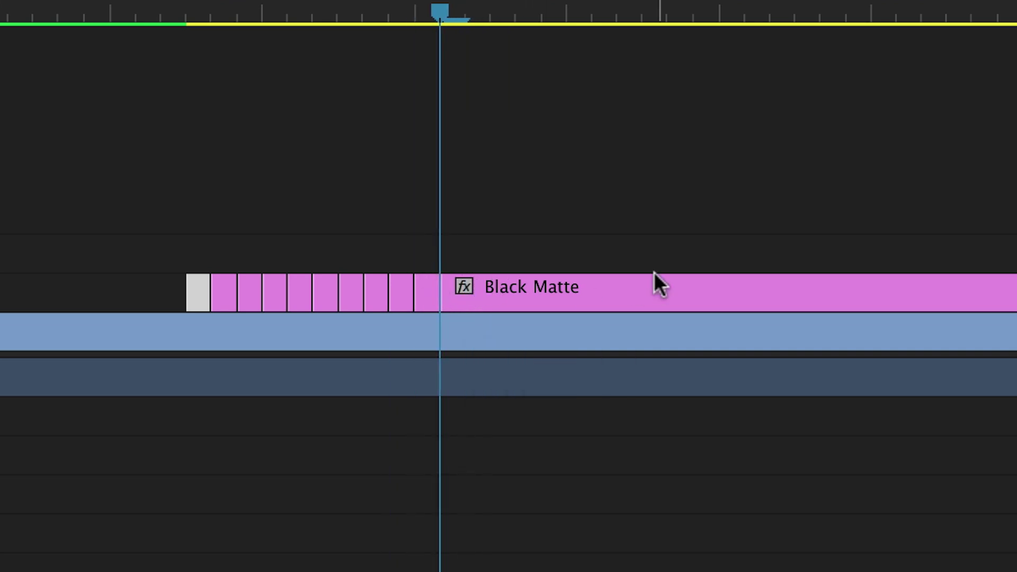
left_click(641, 286)
key("Delete")
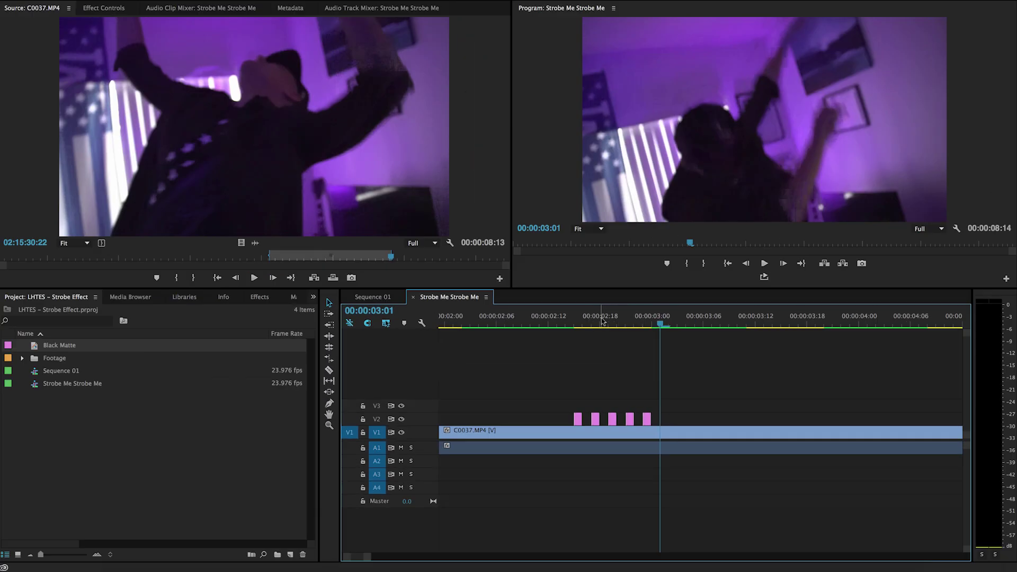
Step: Play through the footage for the next strobe point and copy a one-frame Black Matte piece to 00:00:04:18 on V2
left_click(454, 325)
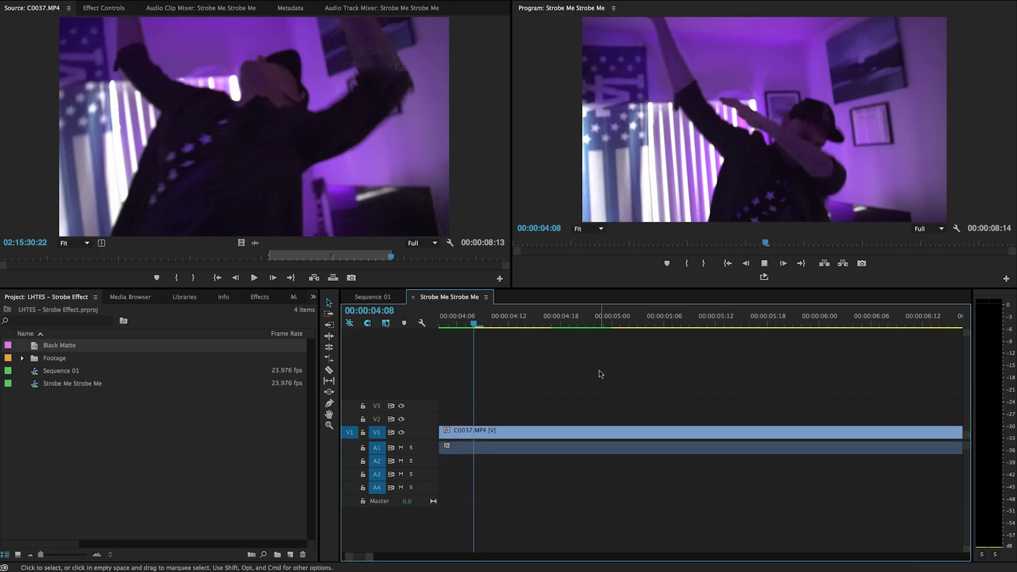
key("space")
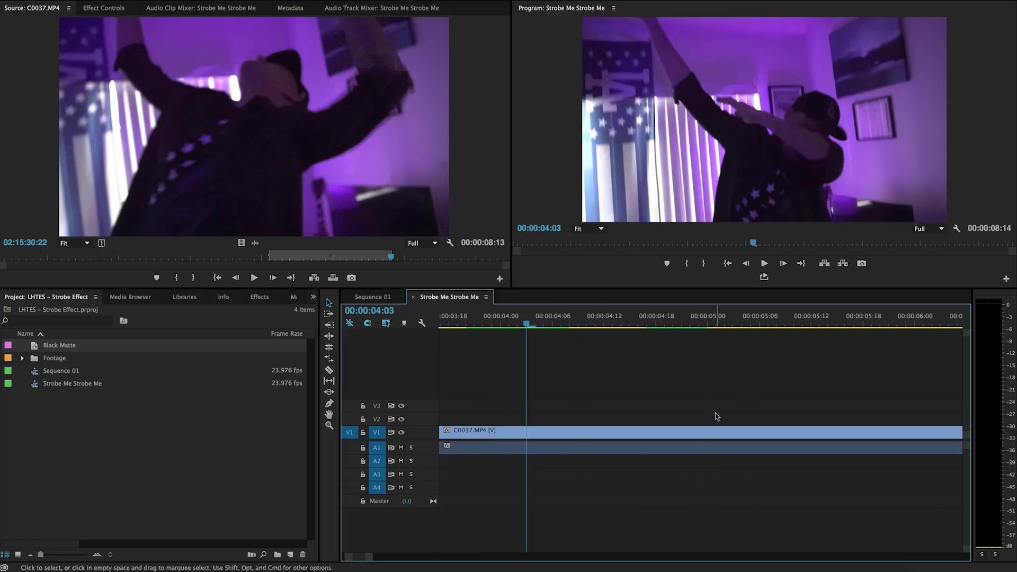
key("space")
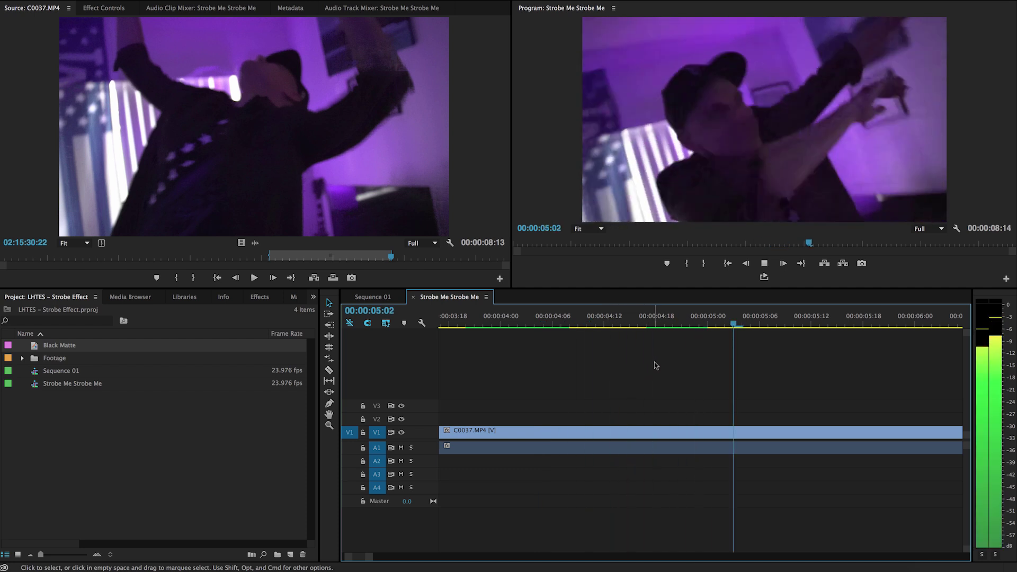
key("space")
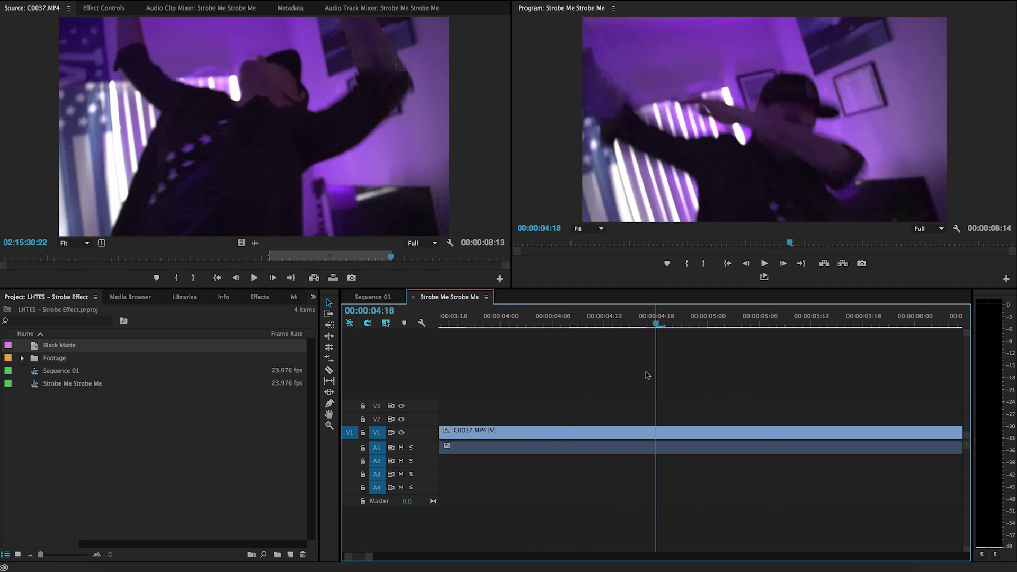
scroll(625, 375, "left", 2)
key("minus")
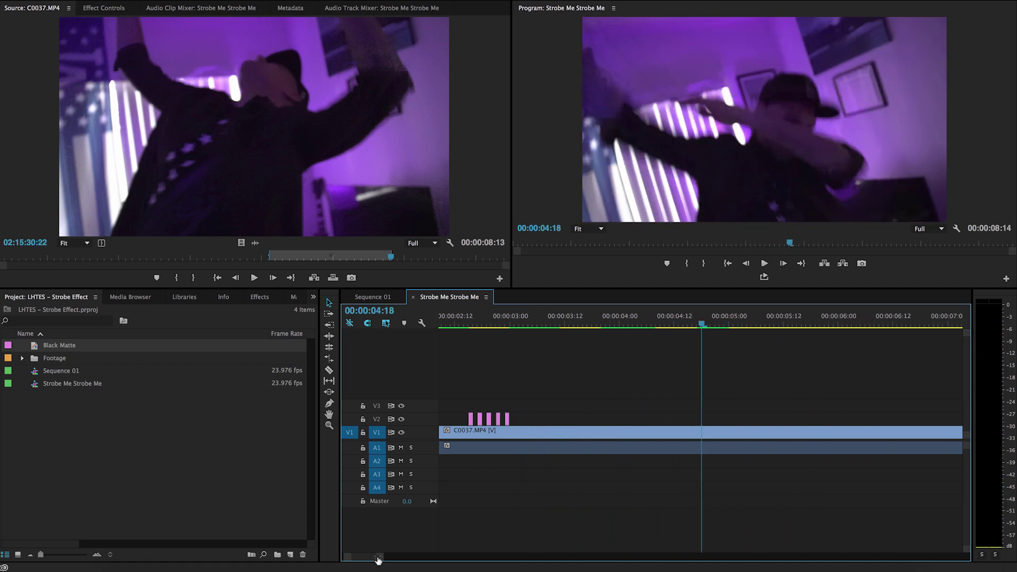
left_click_drag(567, 422, 705, 423)
left_click_drag(401, 555, 375, 555)
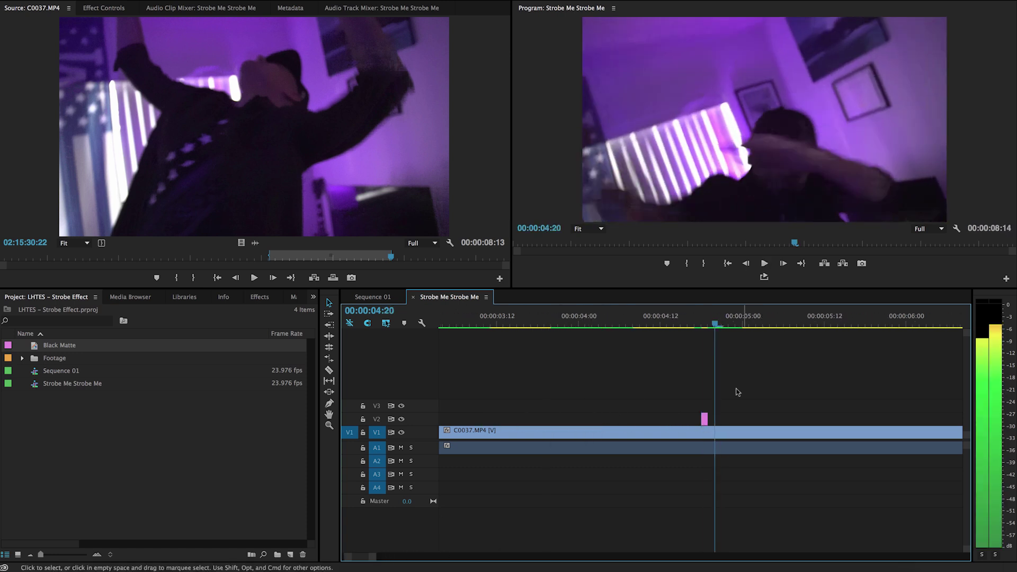
Step: Duplicate the copied one-frame Black Matte piece on V2 at 00:00:04:21 and 00:00:05:00
left_click_drag(705, 422, 719, 423)
key("Right")
key("Right")
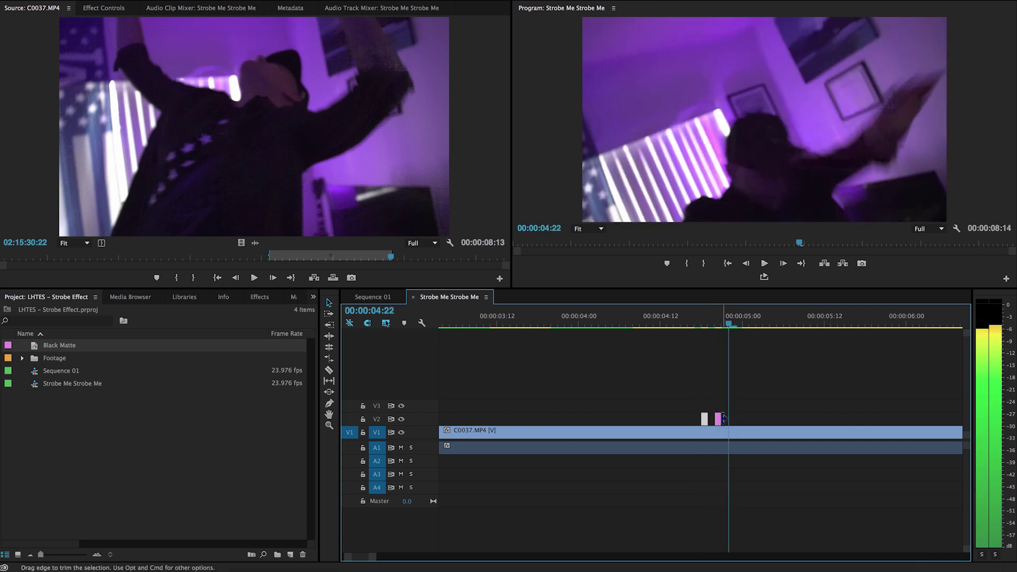
key("Left")
key("Left")
key("Right")
left_click_drag(719, 419, 748, 422)
key("Right")
key("Right")
key("Right")
Step: Preview the new flashes and duplicate the last one-frame Black Matte piece at 00:00:05:03 on V2
left_click(648, 319)
left_click(697, 326)
key("space")
key("space")
left_click_drag(736, 318, 748, 313)
key("Right")
key("Right")
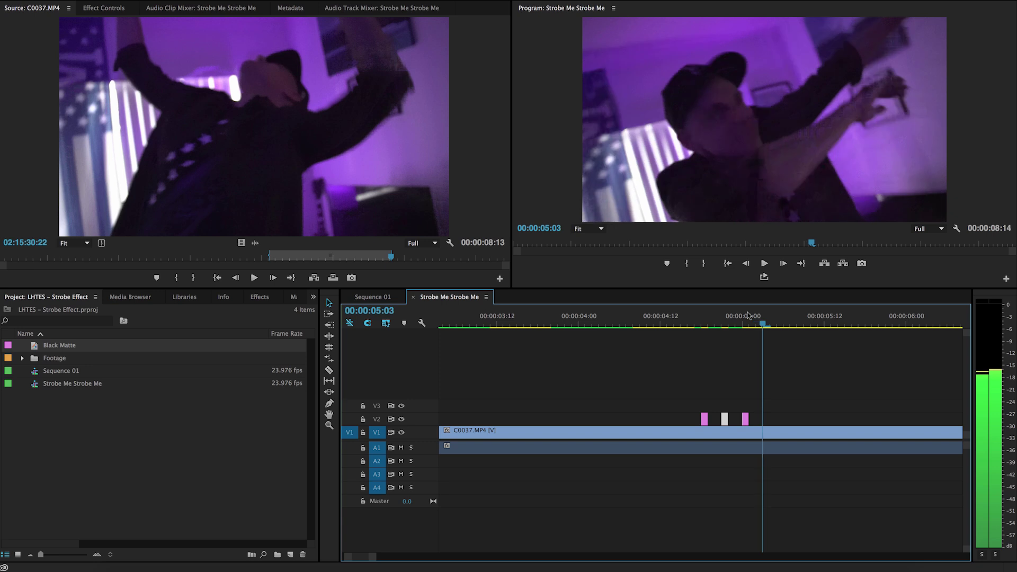
left_click_drag(748, 422, 768, 416)
Step: Play back the second strobe section from about 00:00:04:12 to check the timing of the flashes
left_click_drag(663, 322, 661, 322)
key("space")
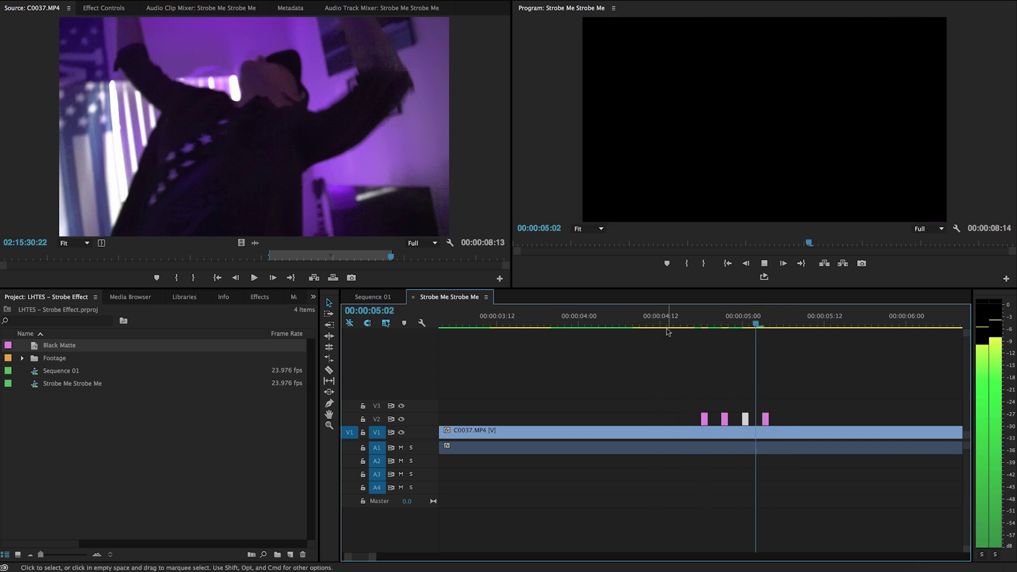
left_click(663, 317)
key("space")
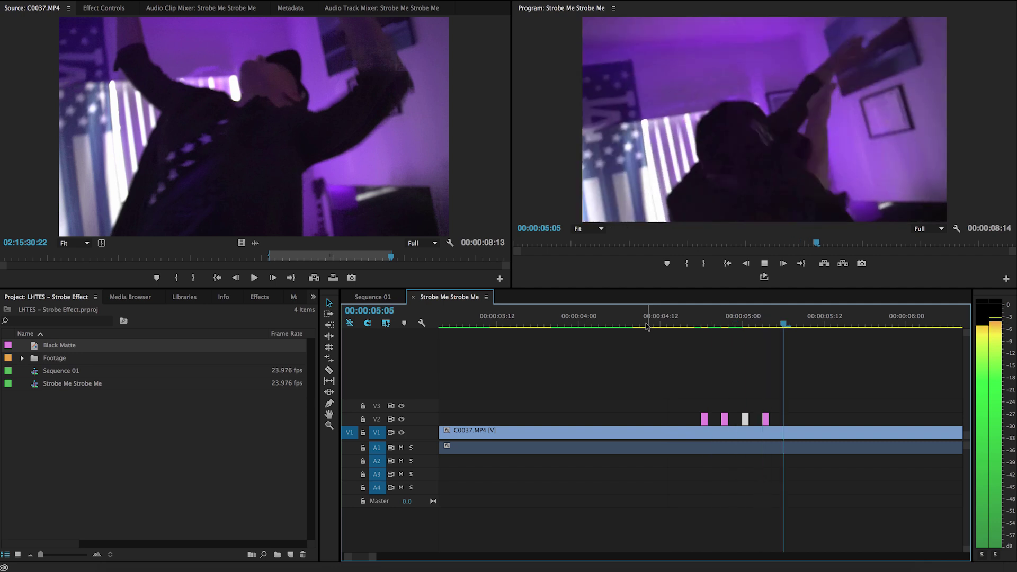
key("space")
Step: Mark an out point at 00:00:05:21 and render the sequence from in to out
left_click_drag(373, 557, 410, 561)
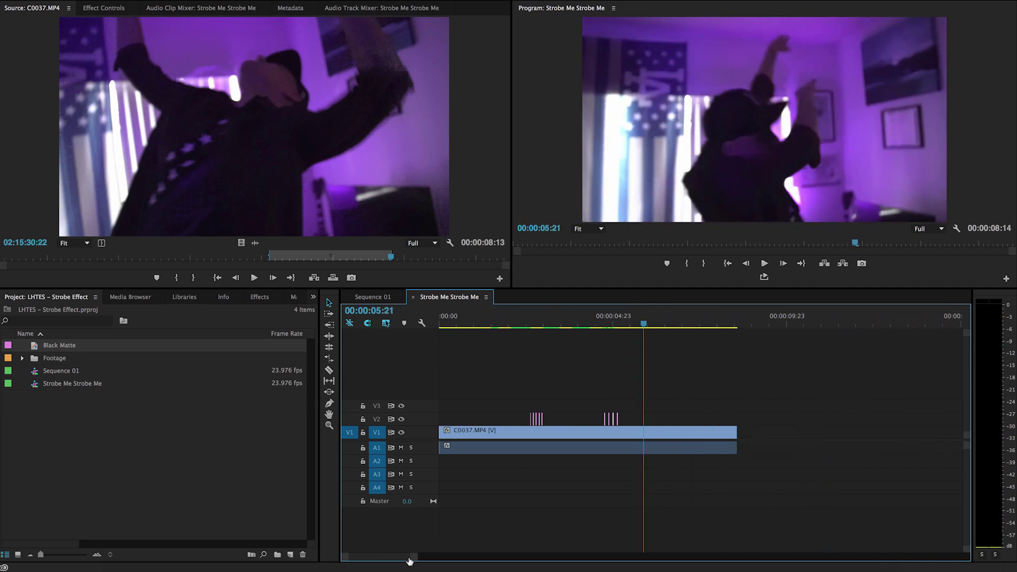
key("o")
left_click(178, 0)
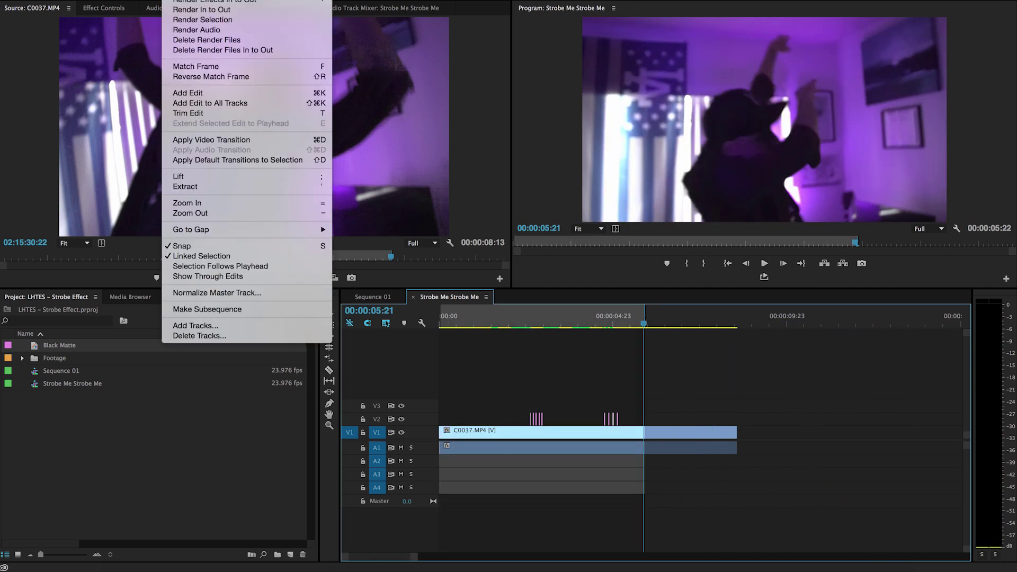
left_click(205, 10)
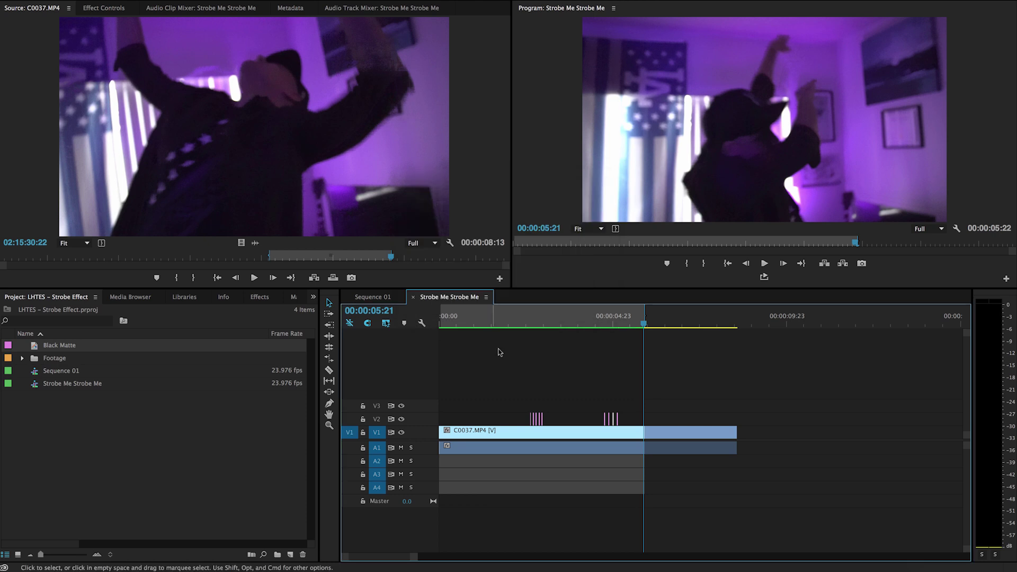
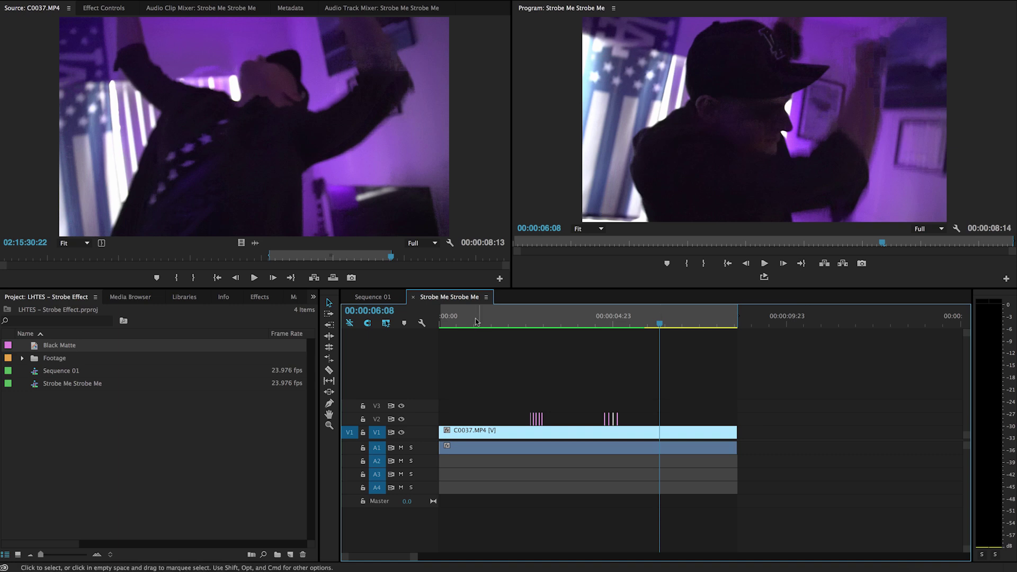
Step: Nest the first and second groups of Black Matte flashes on V2 into two separate nested sequences, keeping the default names
key("shift+n")
key("Return")
left_click_drag(592, 404, 636, 421)
key("shift+n")
key("Return")
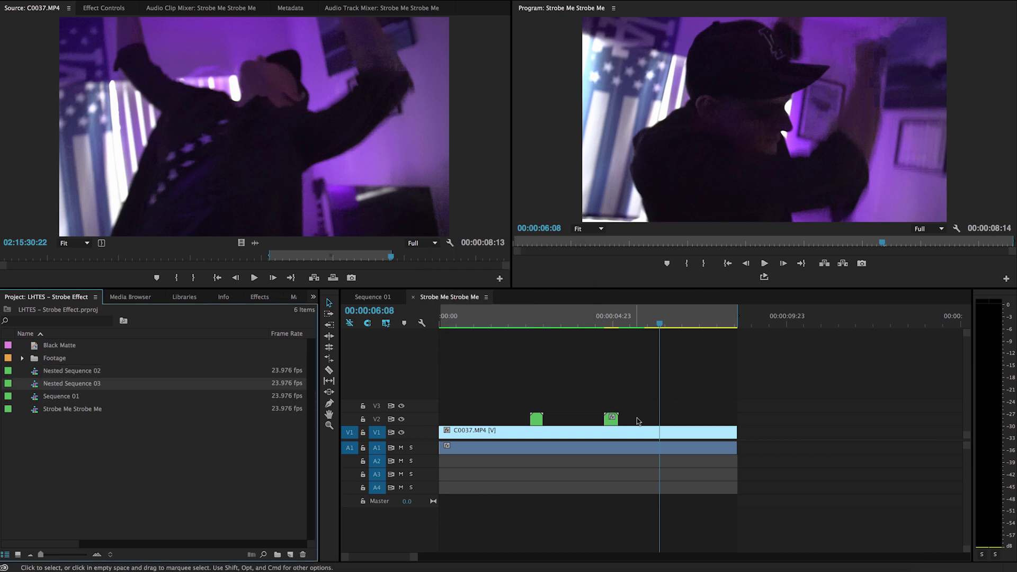
Step: Preview the two nested strobe sections and the footage following the second one up to about 00:00:06:10
left_click(533, 317)
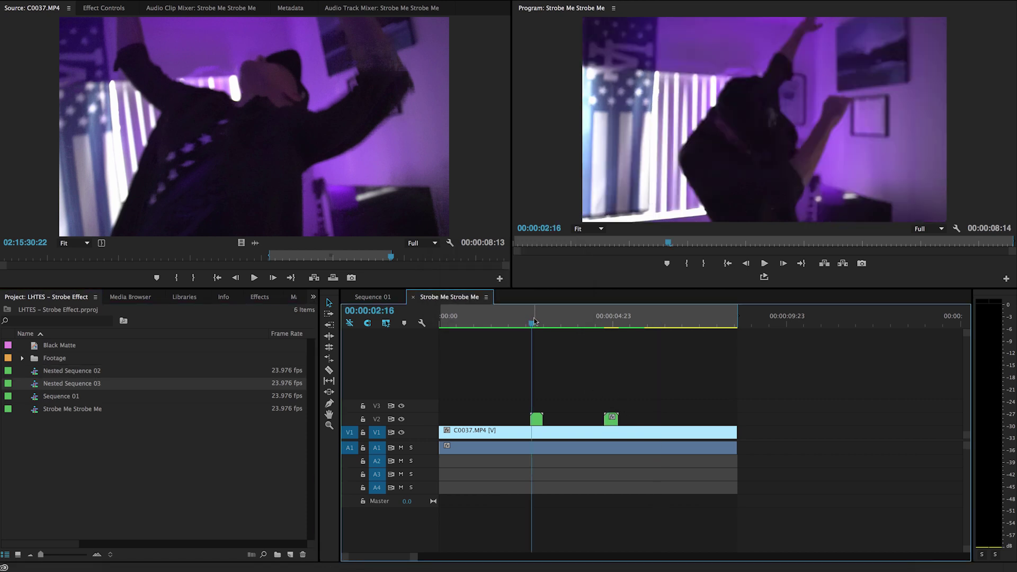
left_click(606, 322)
left_click(541, 314)
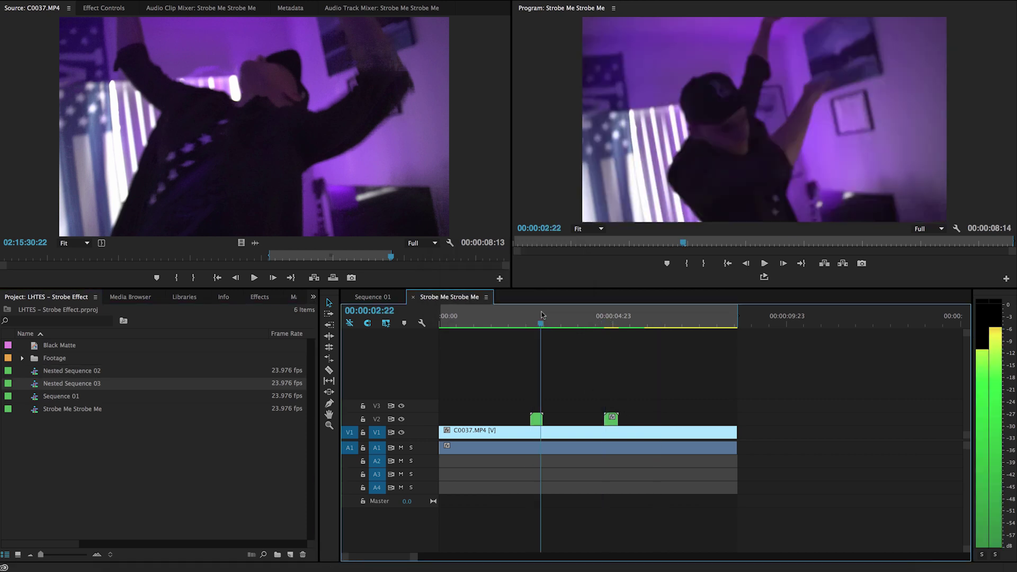
left_click_drag(623, 314, 620, 312)
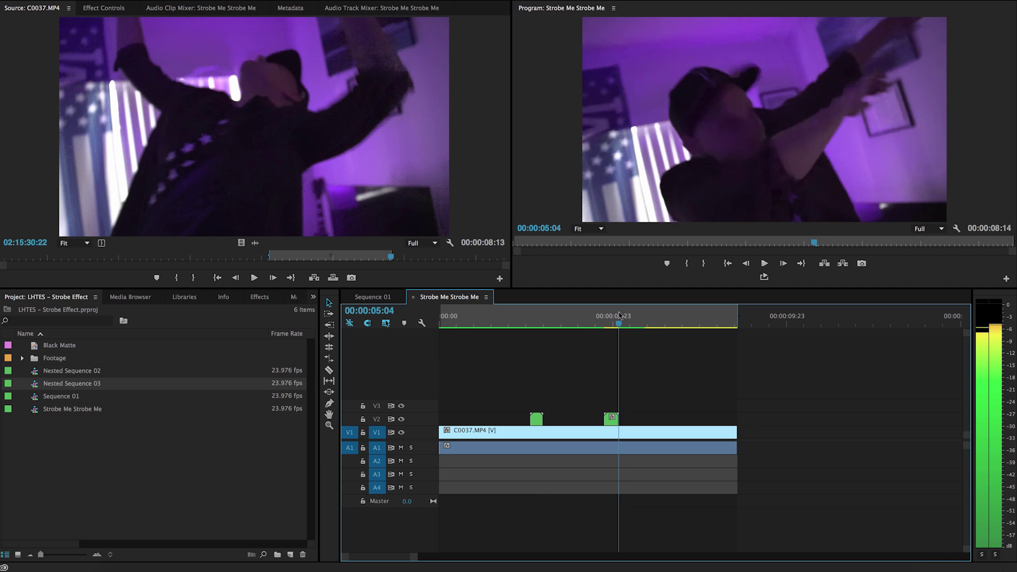
key("space")
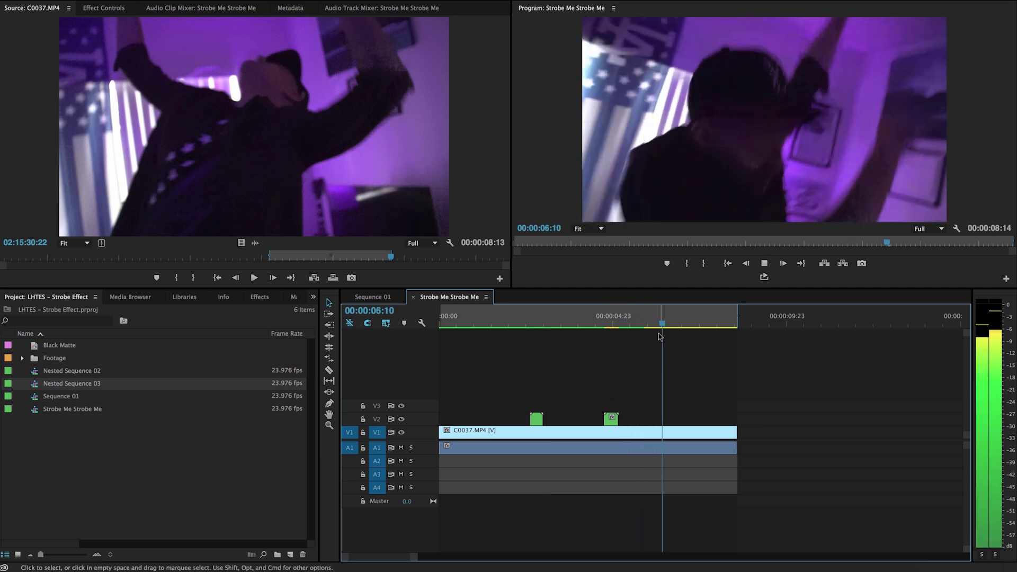
Step: Duplicate the first nested strobe sequence on V2 at 00:00:06:02 and the second one at about 00:00:08:04
left_click(649, 324)
left_click_drag(651, 328, 652, 327)
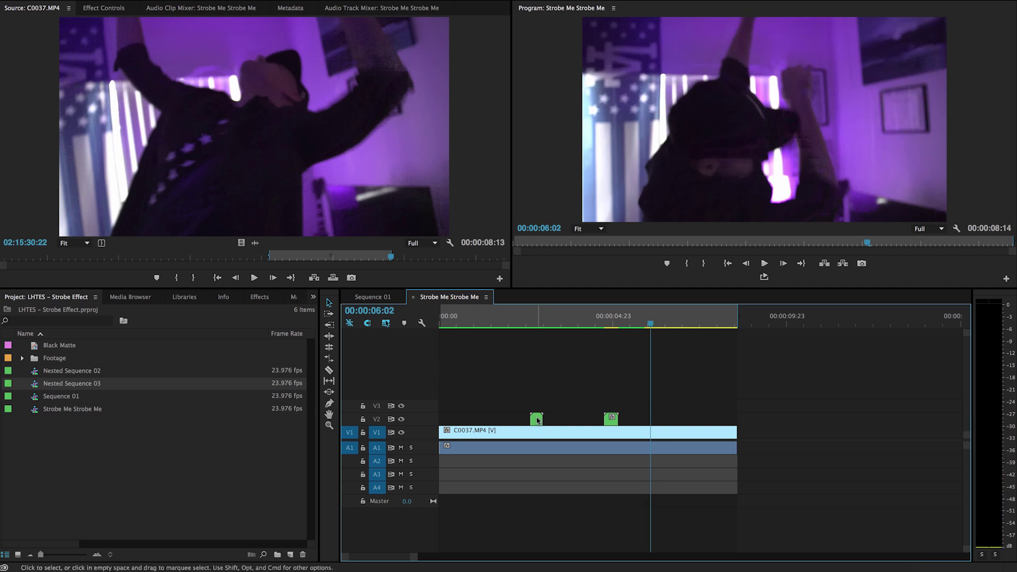
left_click_drag(537, 421, 626, 418)
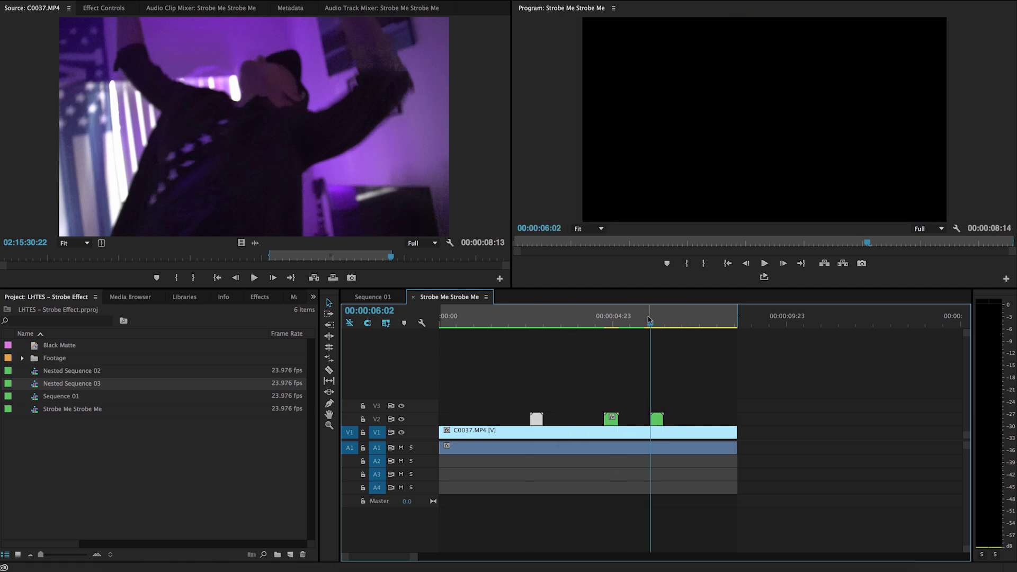
key("space")
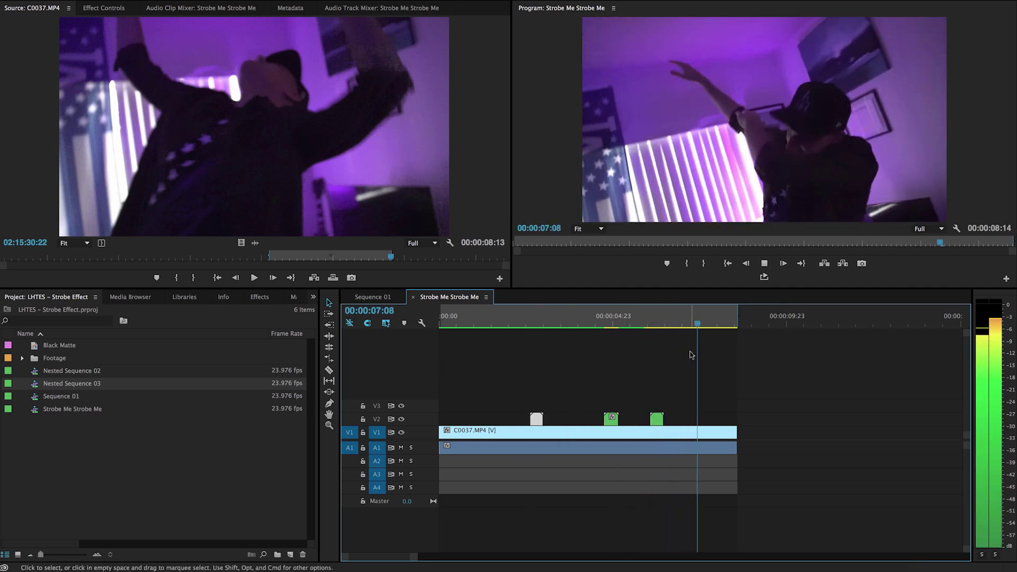
key("space")
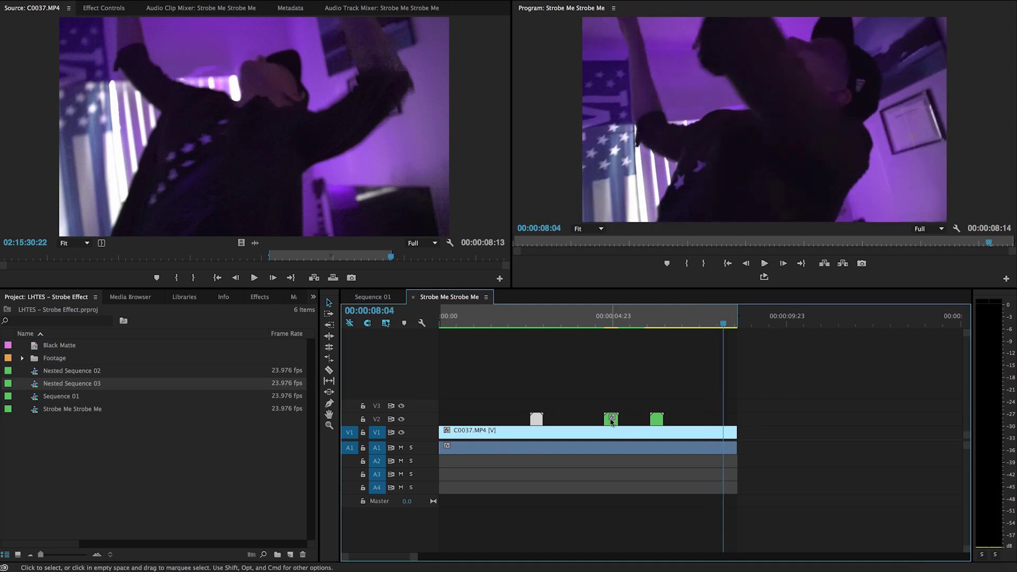
left_click_drag(612, 422, 730, 425)
left_click_drag(725, 324, 736, 325)
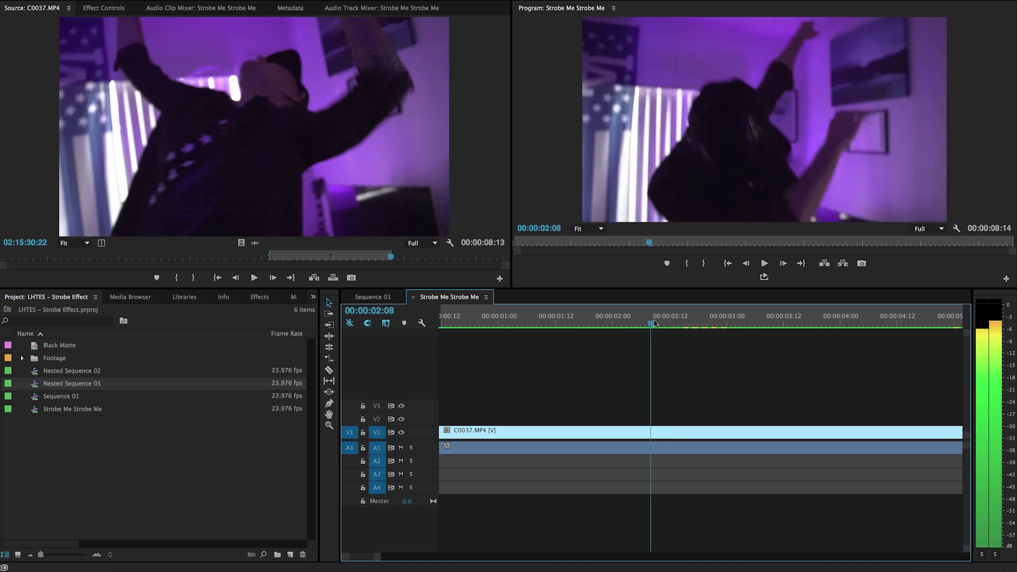
Step: Position the playhead at 00:00:02:15 and unlink the video and audio of the C0037.MP4 clip
key("space")
left_click_drag(677, 322, 683, 322)
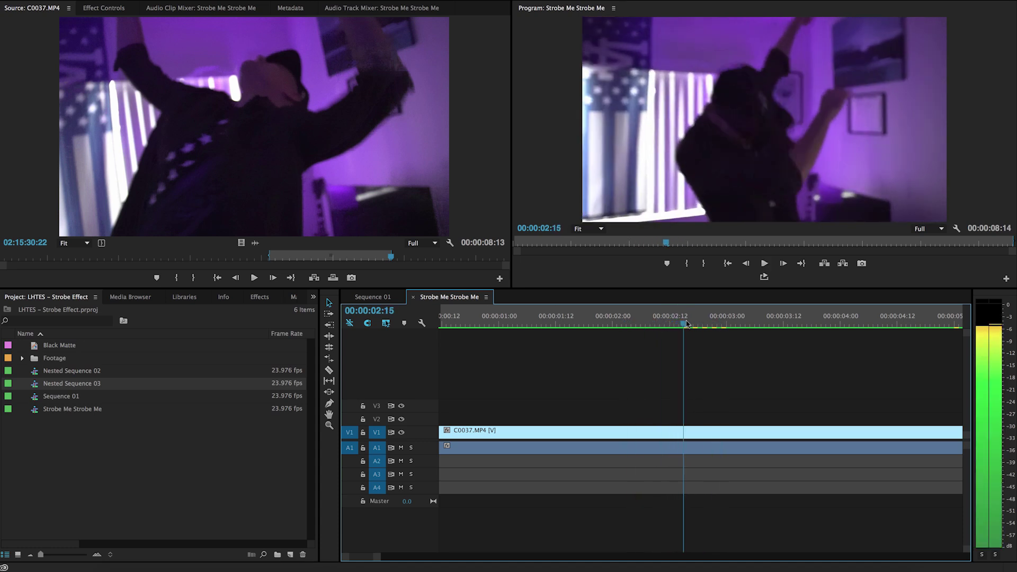
left_click(687, 430)
key("super+l")
left_click(707, 394)
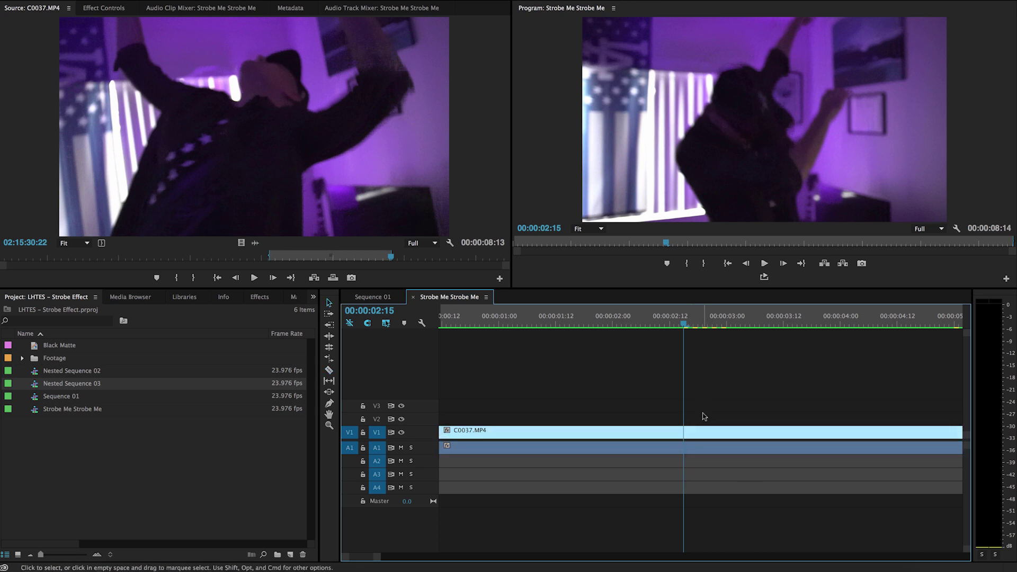
Step: Split the C0037.MP4 video clip on V1 from 00:00:02:15 onward into a run of short, evenly spaced pieces with the Razor tool
key("c")
left_click(684, 432)
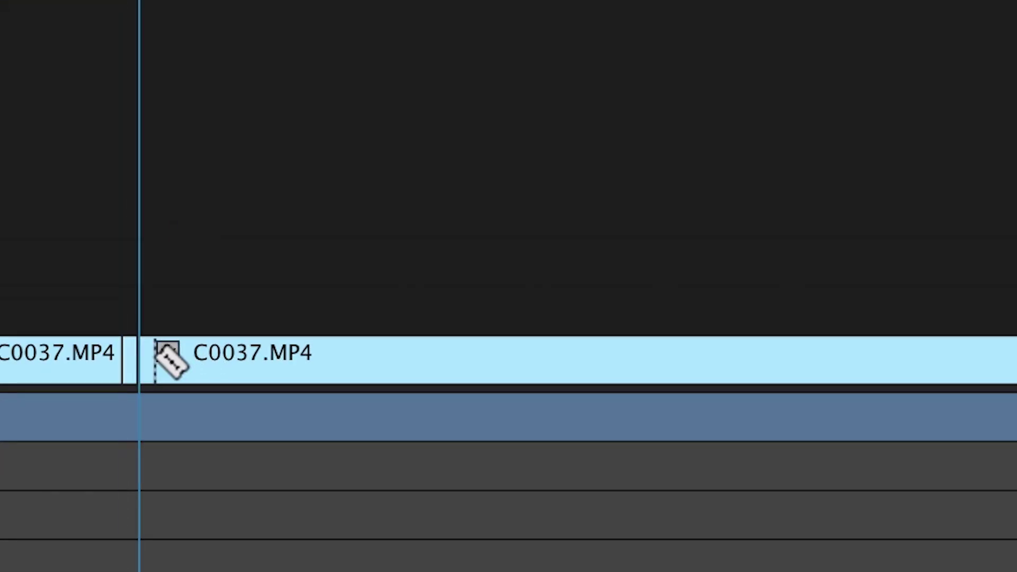
left_click(155, 361)
left_click(173, 361)
left_click(191, 360)
left_click(209, 360)
left_click(228, 360)
left_click(244, 361)
left_click(261, 361)
left_click(279, 360)
left_click(297, 360)
left_click(314, 361)
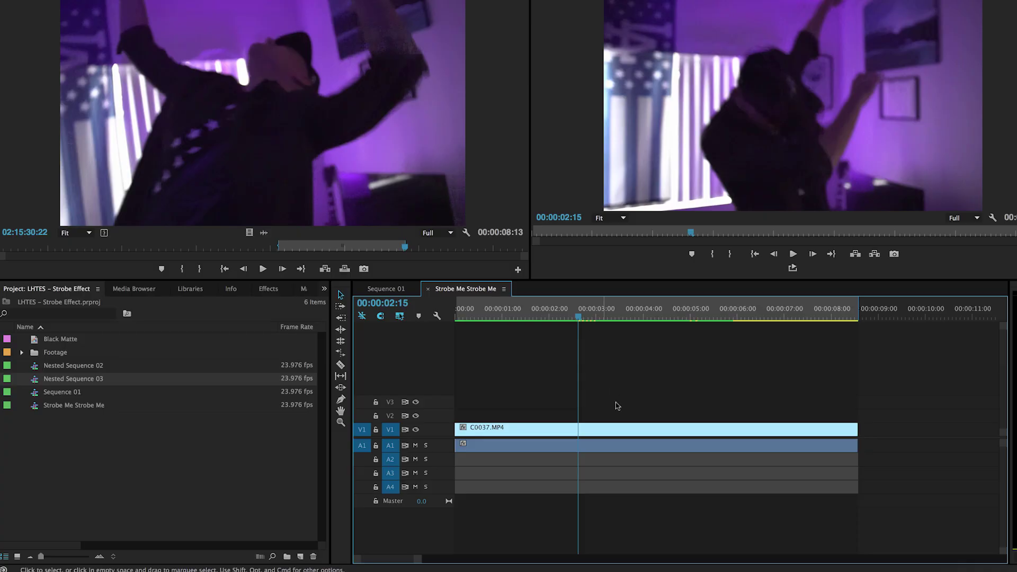
Step: Cut out a V1 segment from 00:00:02:15 to about 00:00:03:02, find the Strobe Light effect and apply it to that segment
left_click(581, 430)
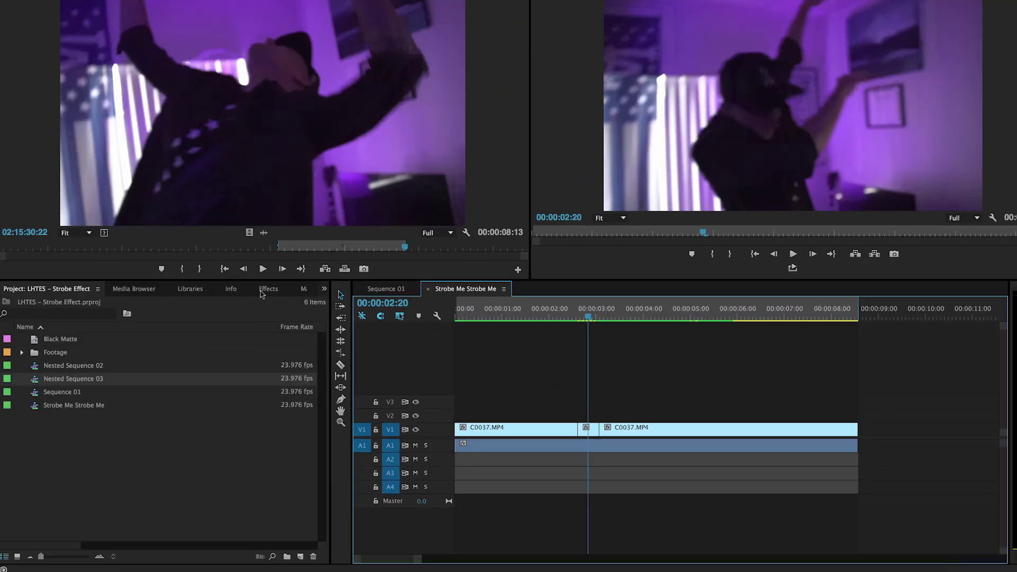
left_click(265, 291)
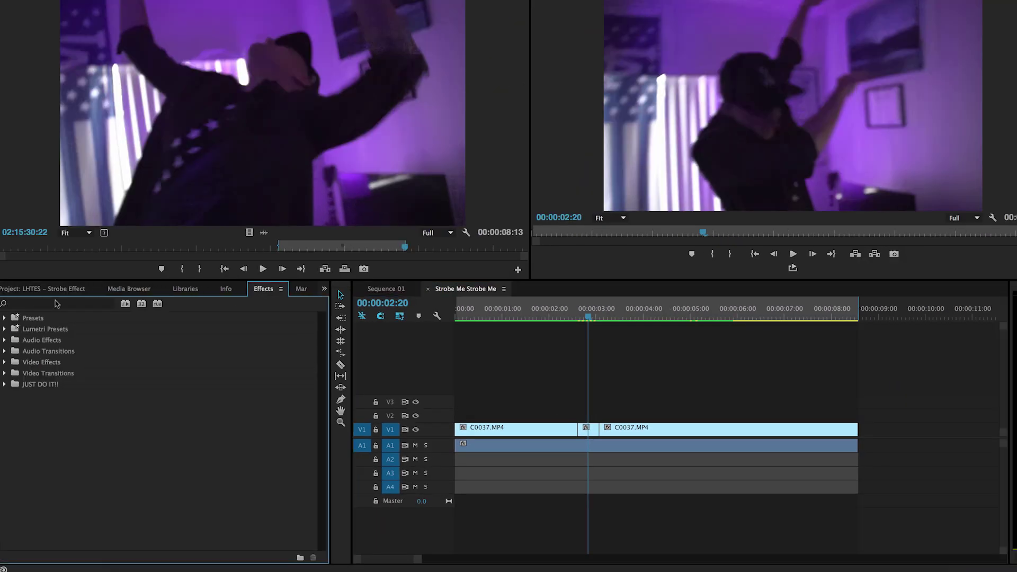
left_click(45, 303)
type("strob")
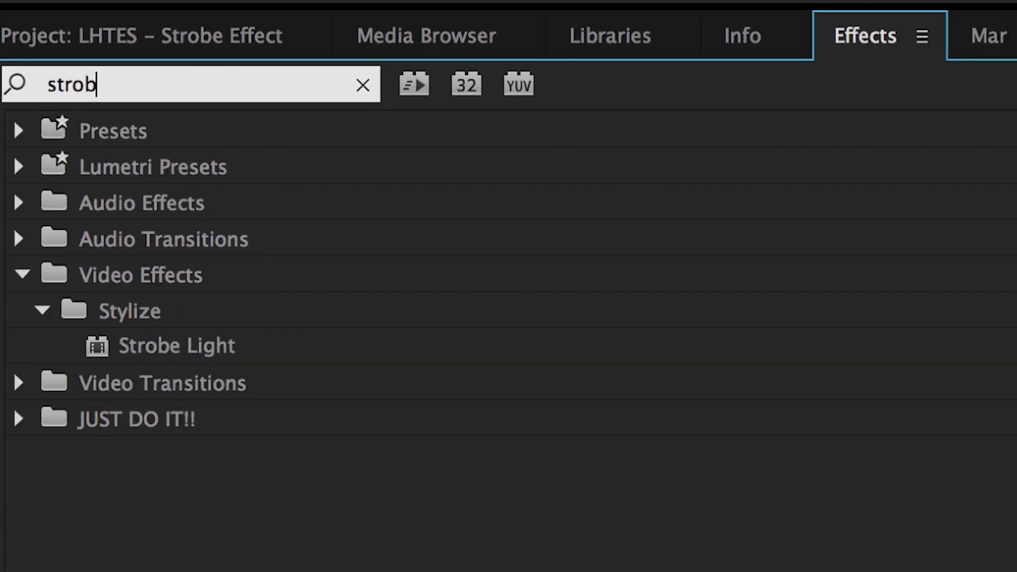
left_click_drag(157, 341, 395, 421)
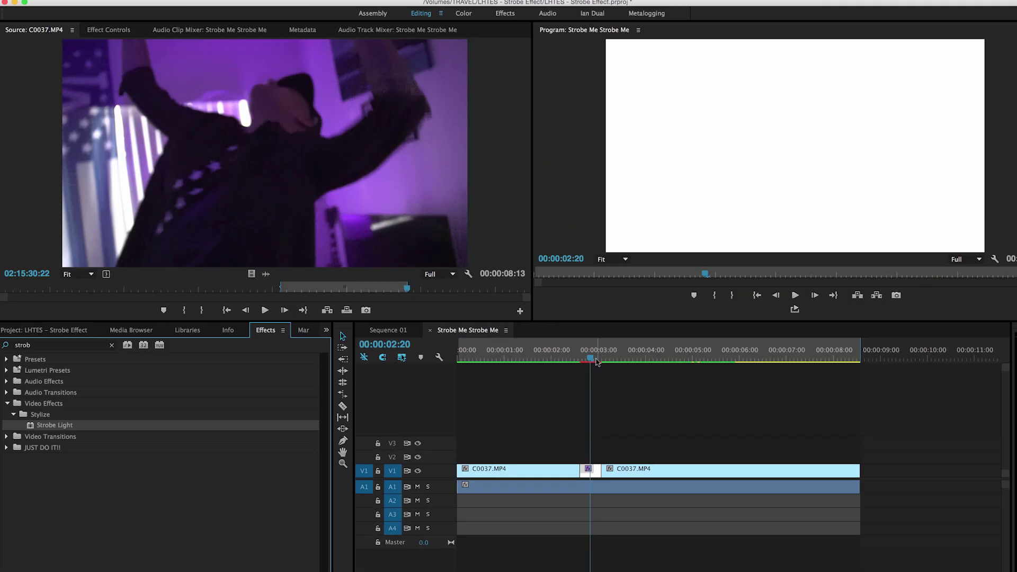
Step: Set the Strobe Light color to black (000000), the strobe duration to 0.06 and the strobe period to 0.12 seconds
left_click(594, 466)
left_click(111, 29)
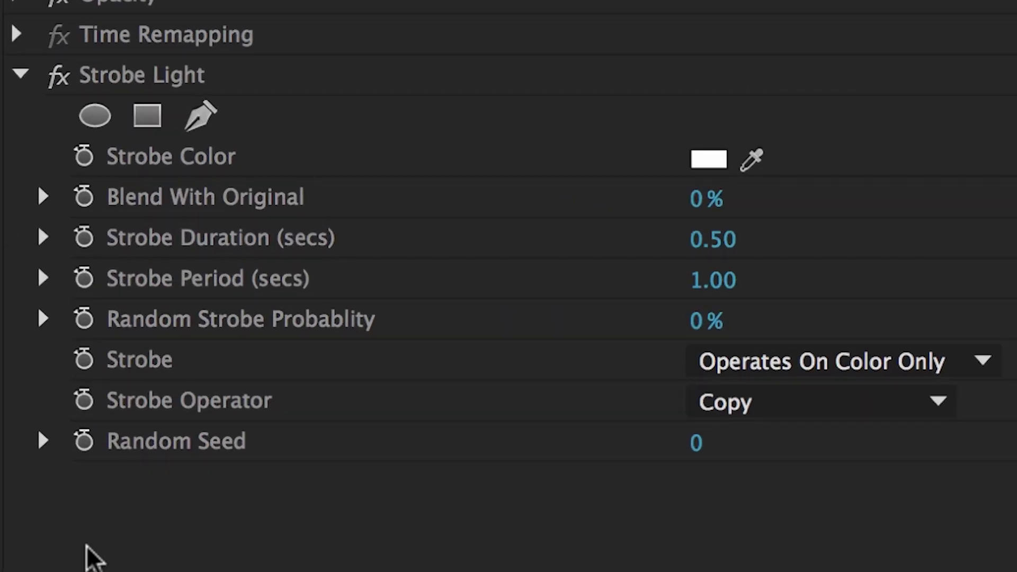
left_click(709, 159)
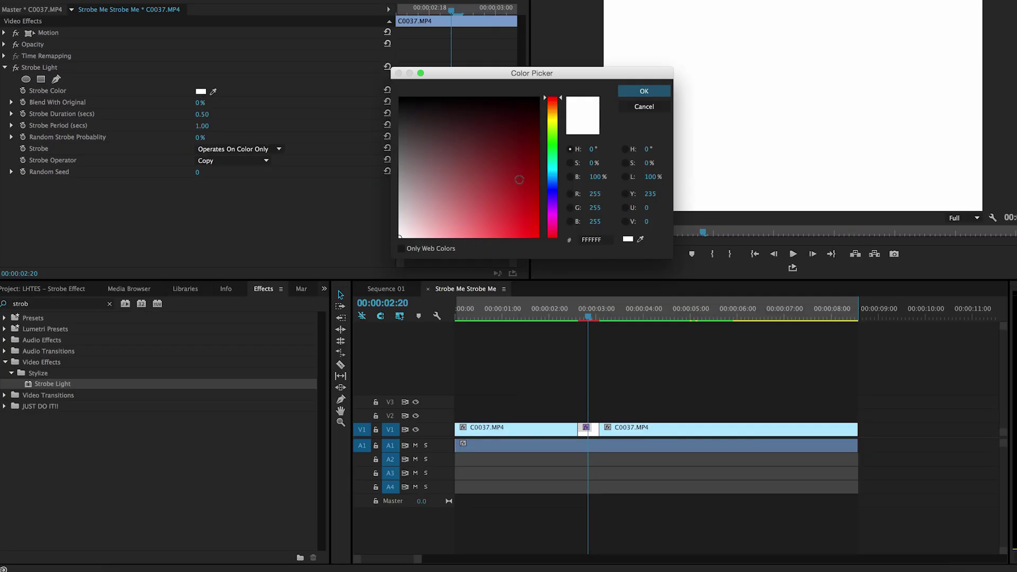
left_click(645, 91)
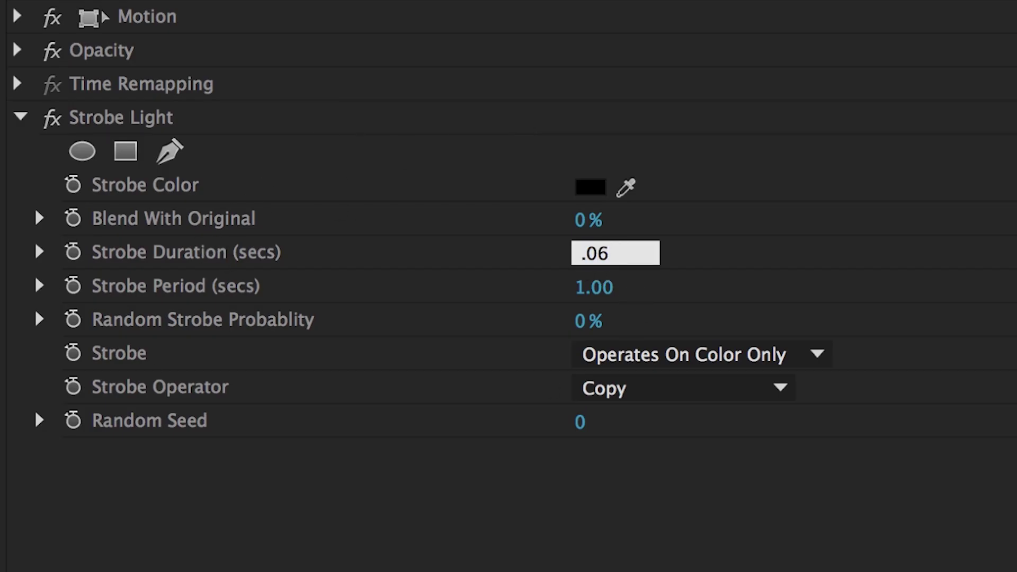
key("Tab")
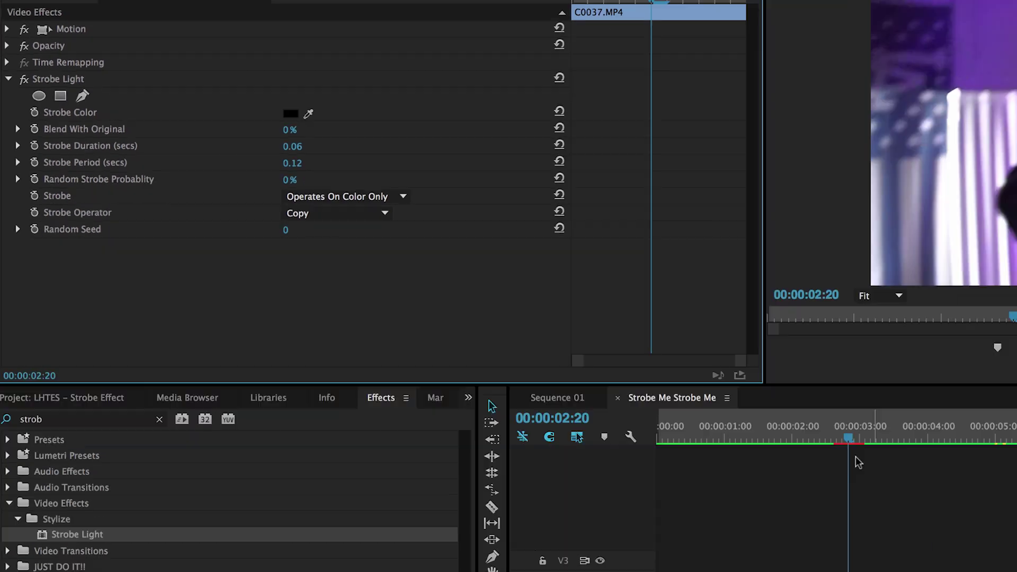
left_click_drag(590, 315, 582, 313)
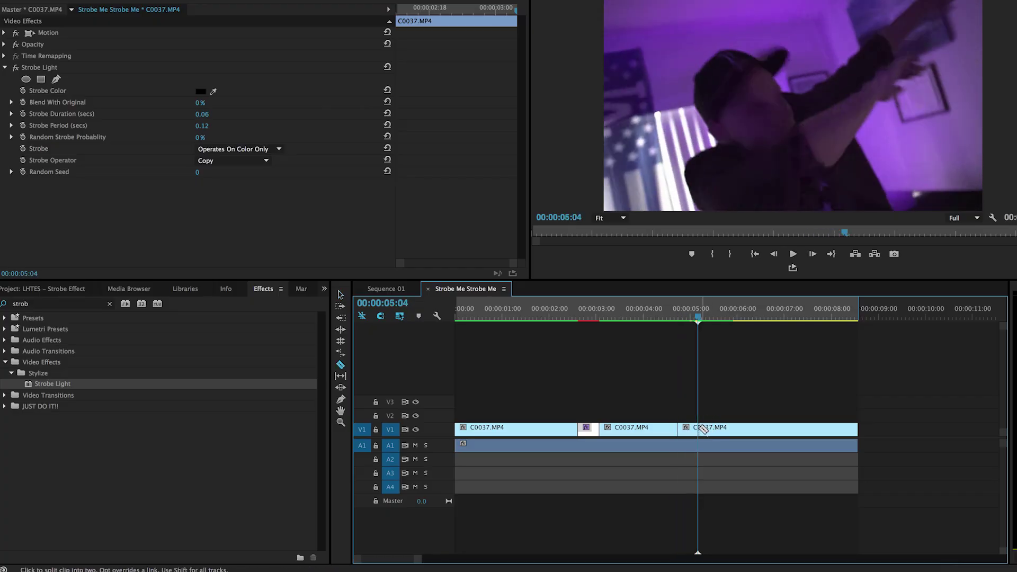
Step: Apply a black Strobe Light to the V1 segment ending at 00:00:05:04 with duration 0.07 and period 0.14, and play it back
left_click_drag(53, 385, 688, 429)
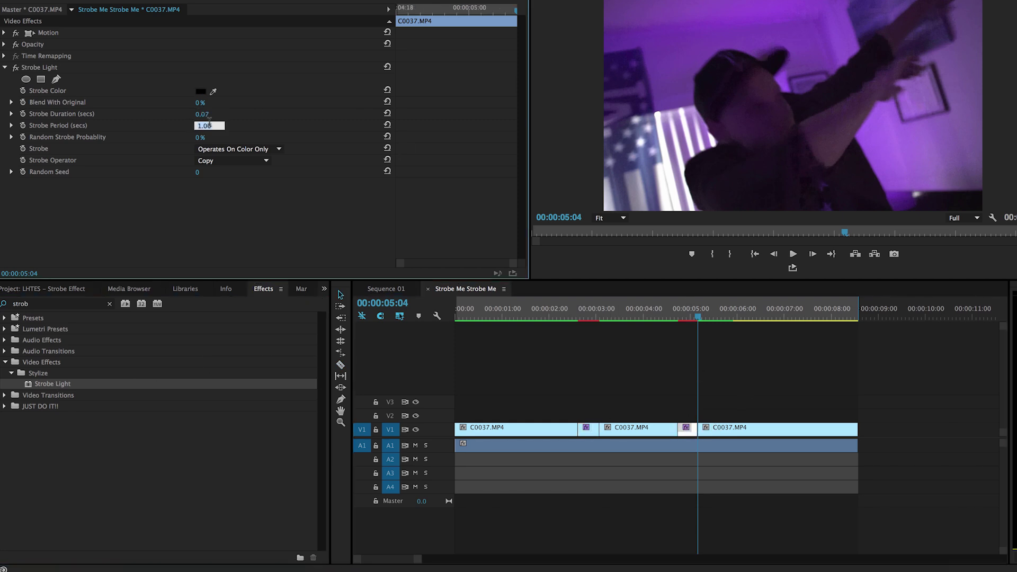
left_click_drag(696, 317, 672, 317)
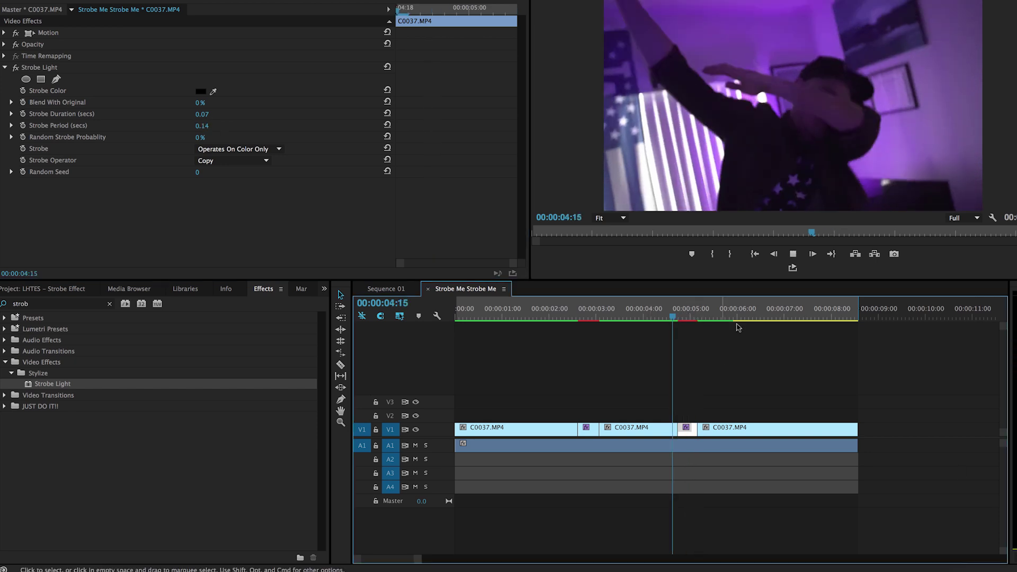
key("space")
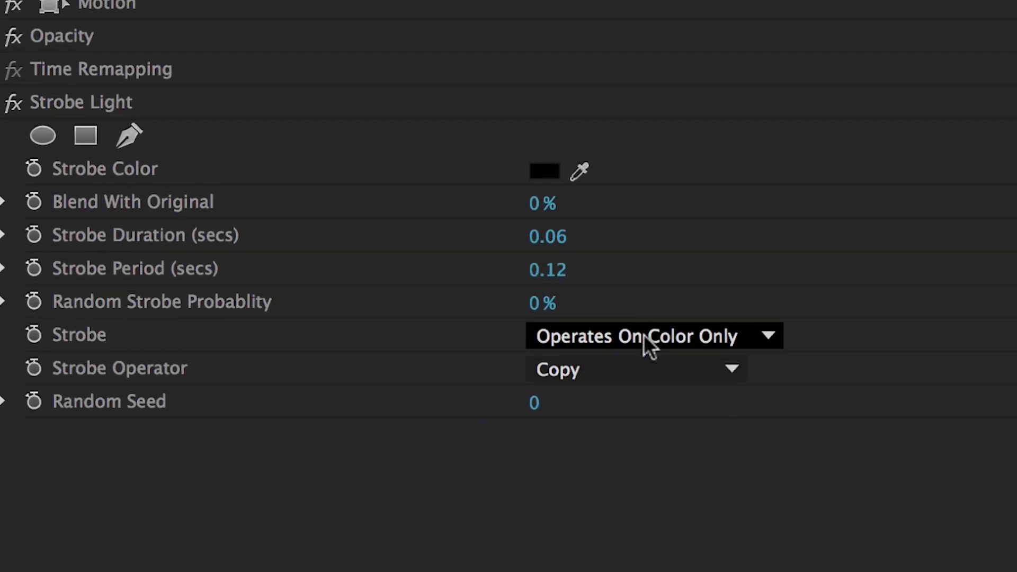
Step: Set the Strobe option of the first strobe segment to Makes Layer Transparent
left_click(241, 149)
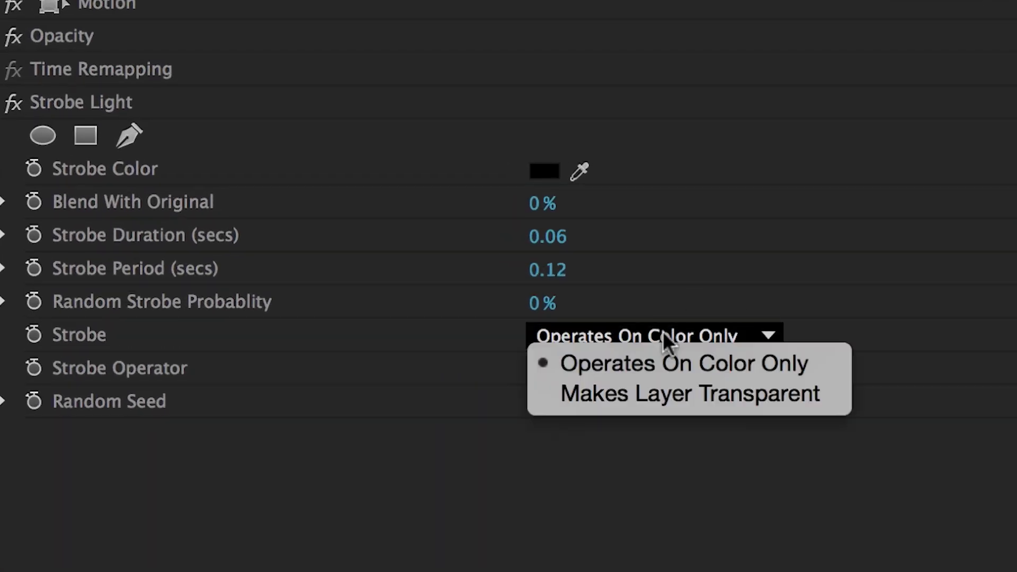
left_click(688, 397)
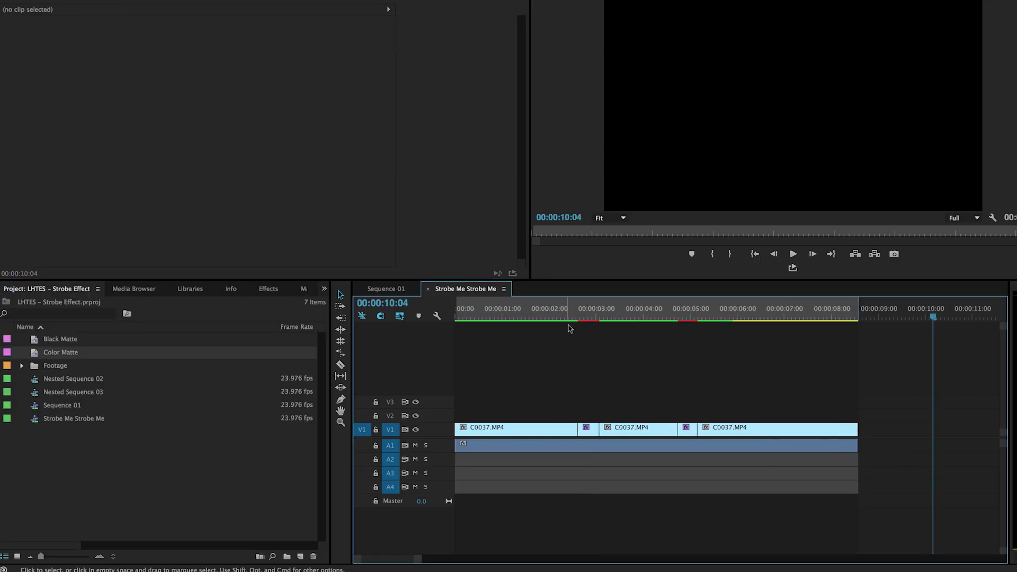
Step: Duplicate the first strobe segment onto V2 and extend the copy's end to about 00:00:06:08
left_click(592, 432)
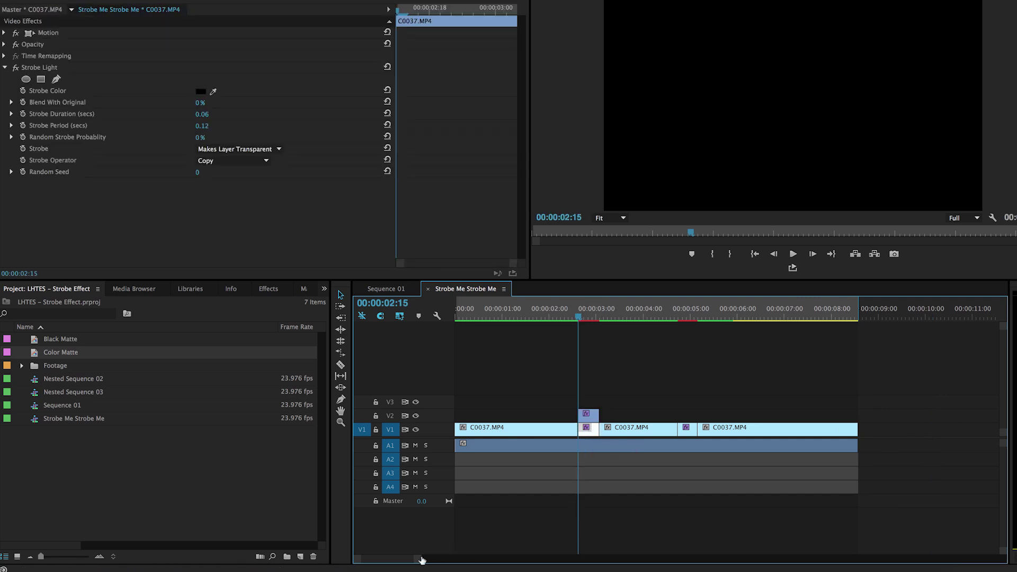
left_click_drag(426, 560, 408, 560)
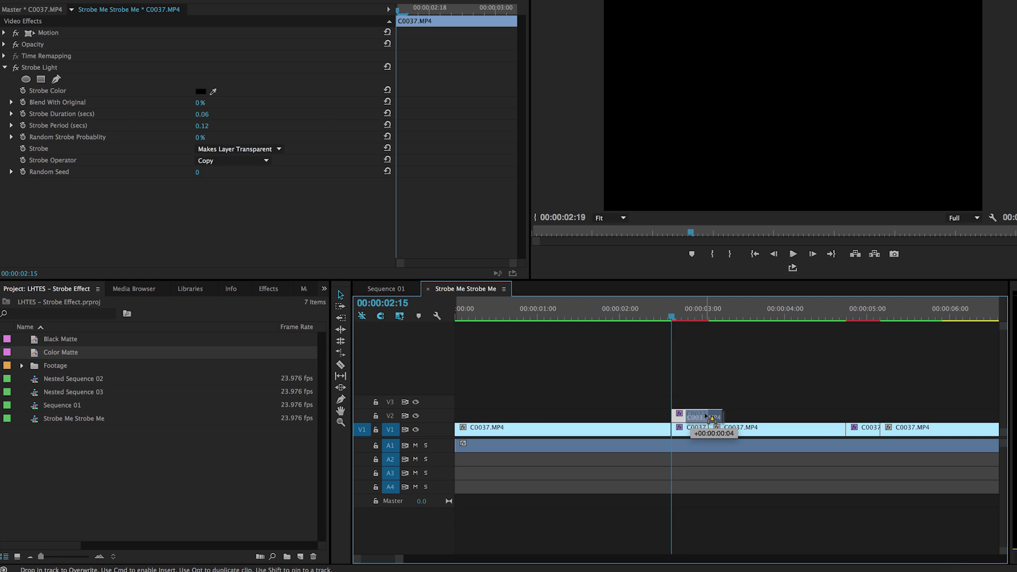
left_click_drag(711, 419, 976, 415)
Step: Remove the Strobe Light effect from the short V1 segment starting at 00:00:02:15
left_click(709, 412)
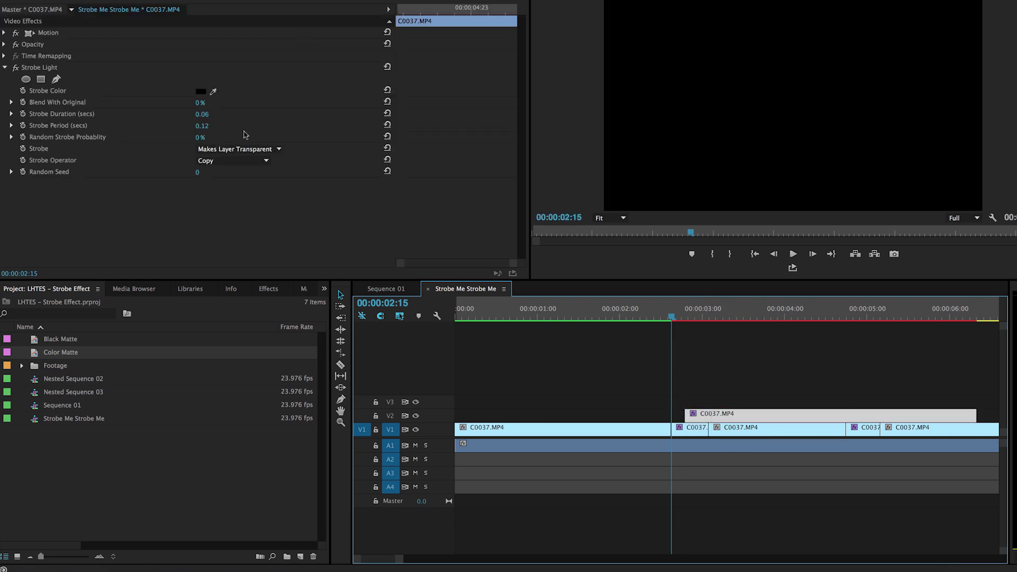
left_click(693, 428)
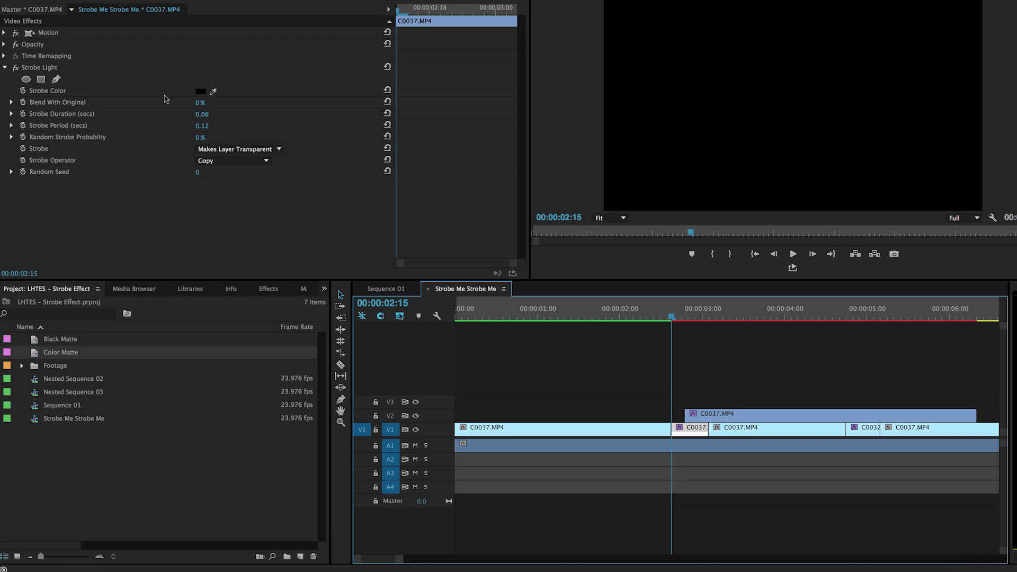
left_click(39, 67)
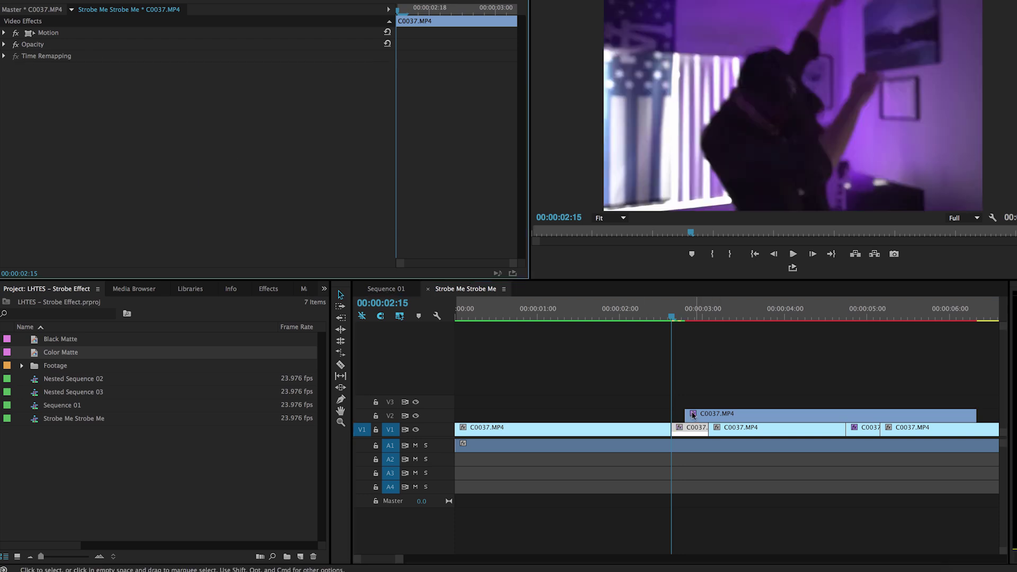
Step: Extend the V2 copy's start to 00:00:02:15, split it at the end of the second strobe segment, and delete the remainder
left_click_drag(683, 413, 673, 413)
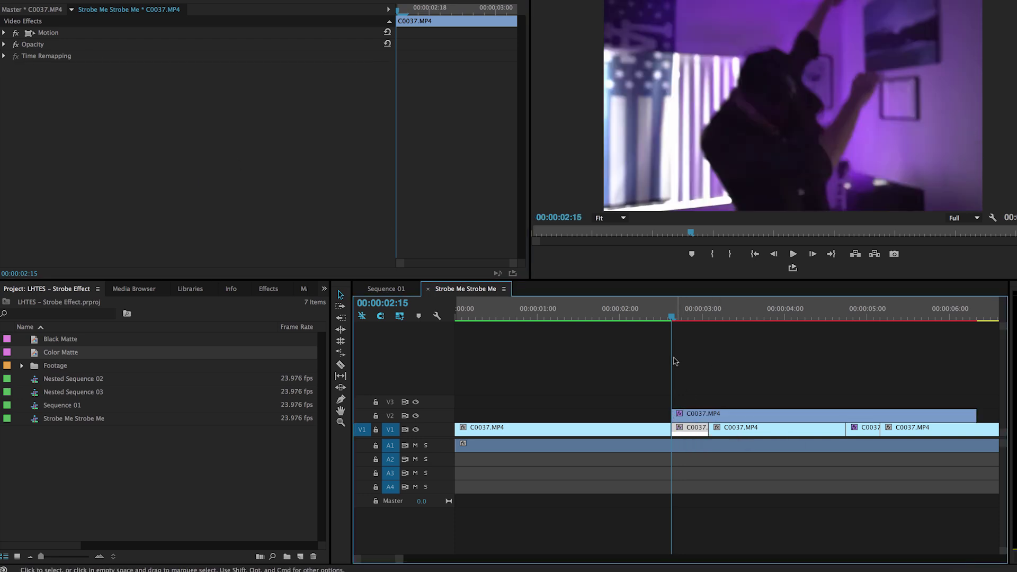
mouse_move(673, 316)
left_mouse_down()
mouse_move(708, 314)
mouse_move(675, 316)
left_mouse_up()
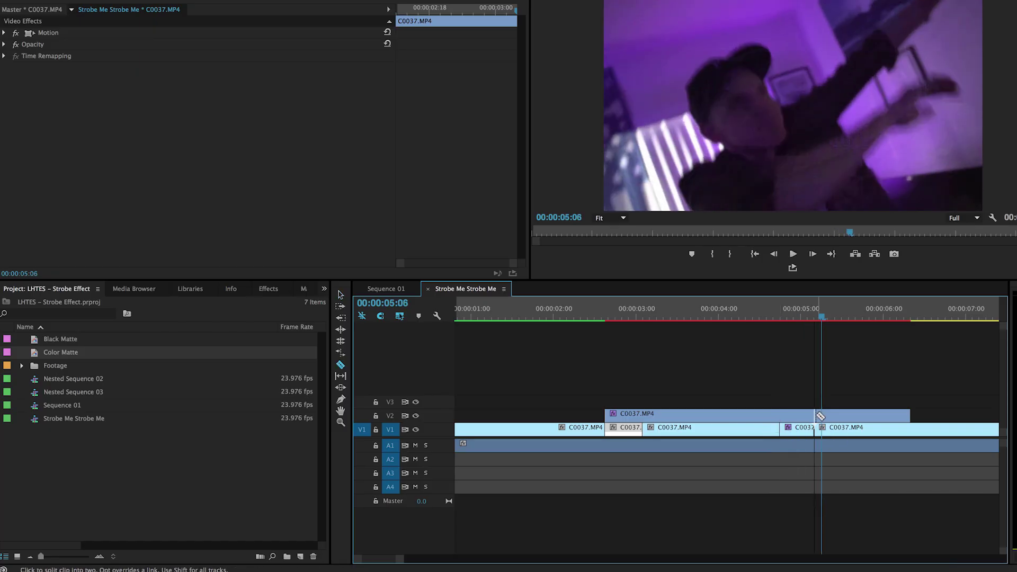
key("Delete")
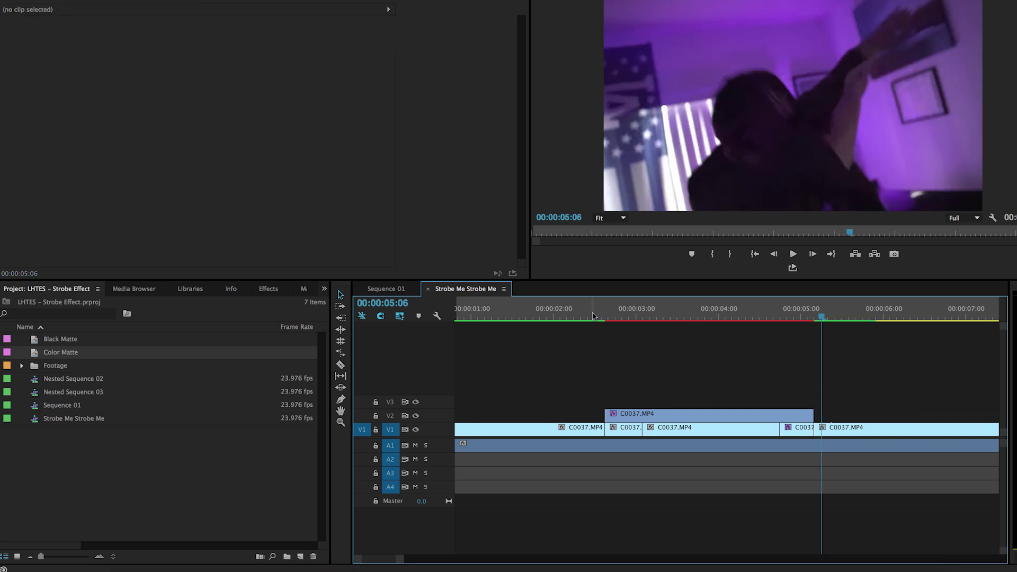